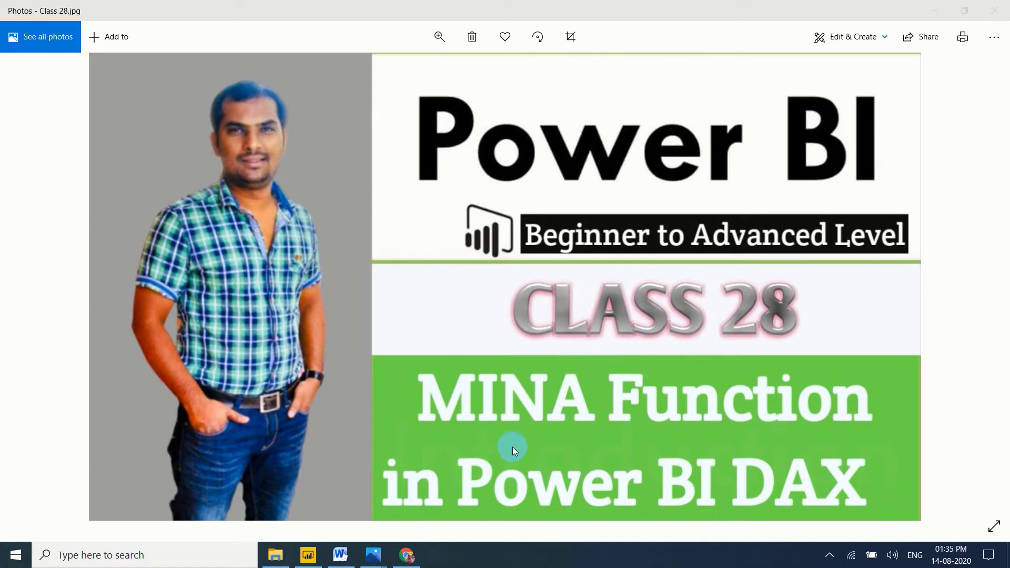
click(340, 555)
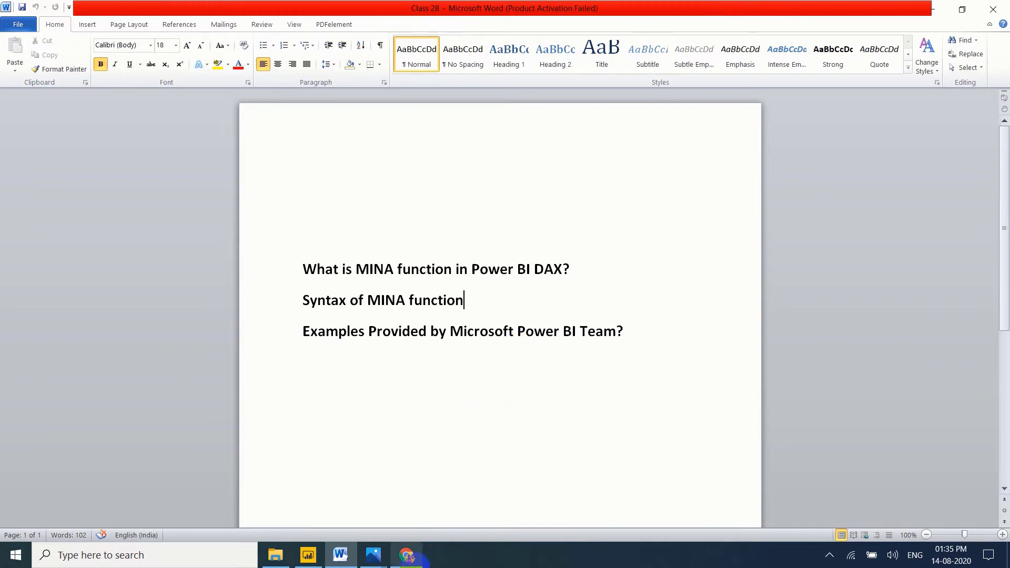
Search Google for 'mina in power bi' and open the Microsoft Docs MINA function page.
click(415, 562)
text(m)
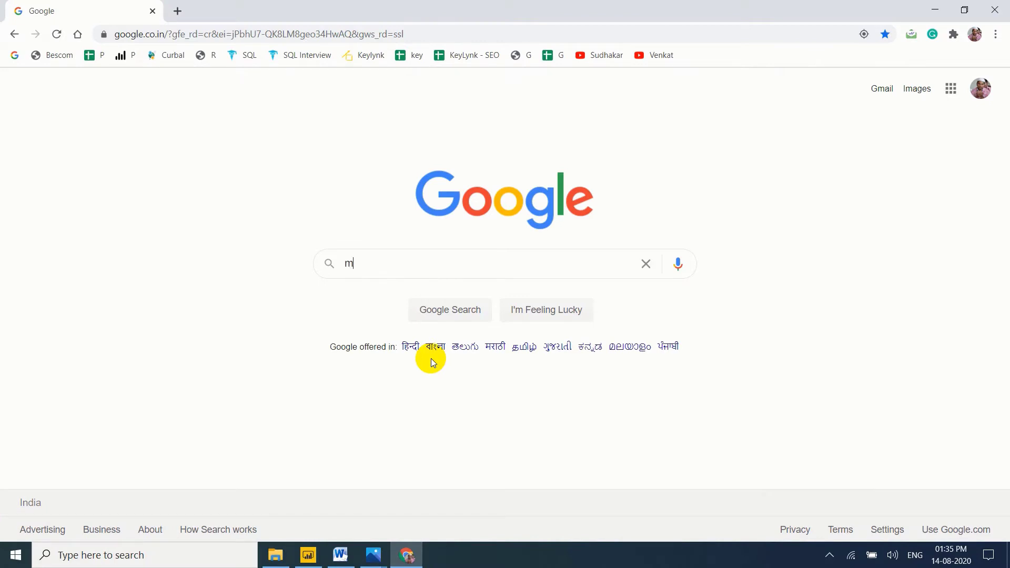
text(ina)
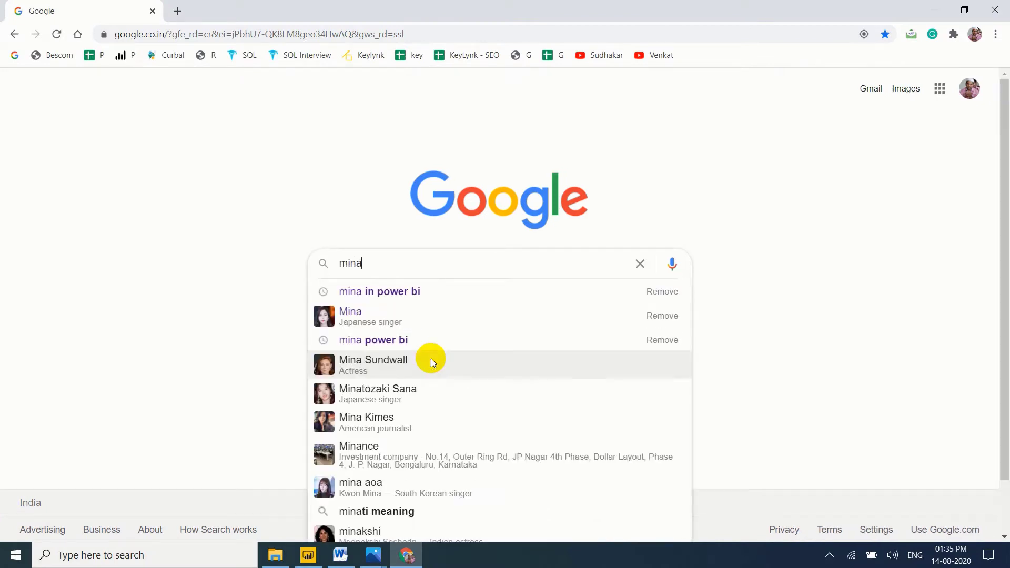
click(404, 294)
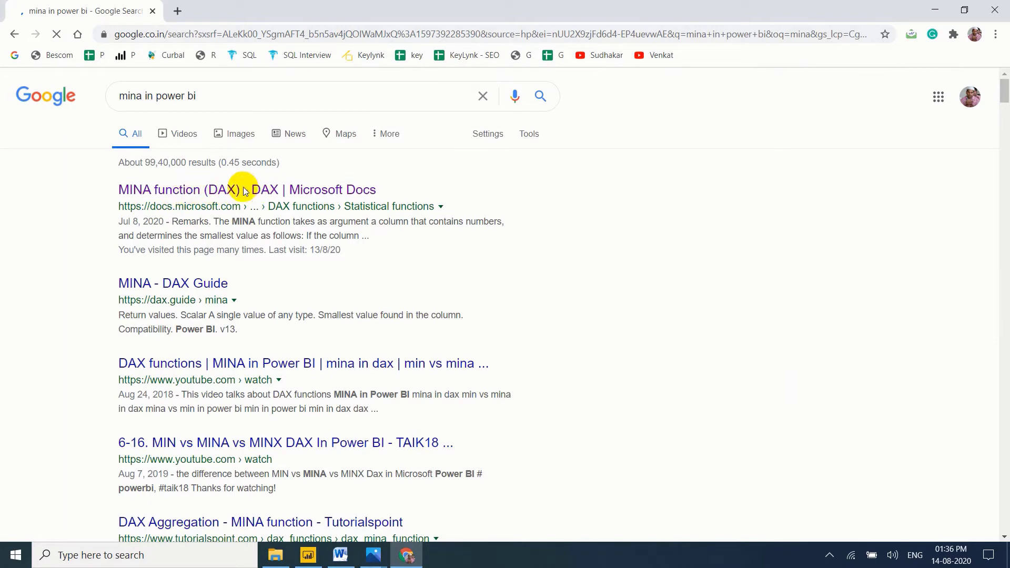
click(211, 192)
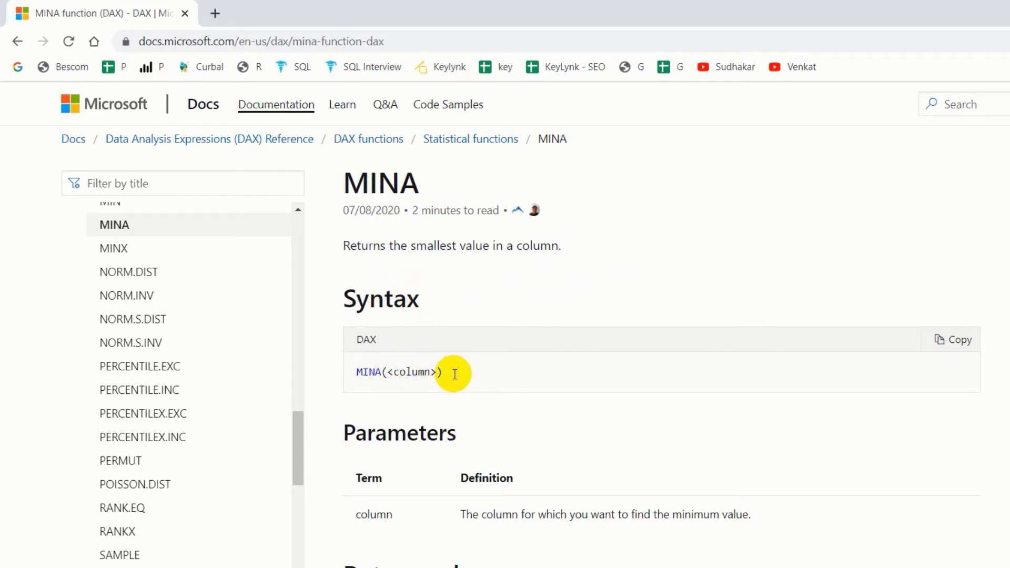
Scroll the MINA docs past Syntax and Return value to the Remarks on logical values.
scroll(454, 374, down, 1)
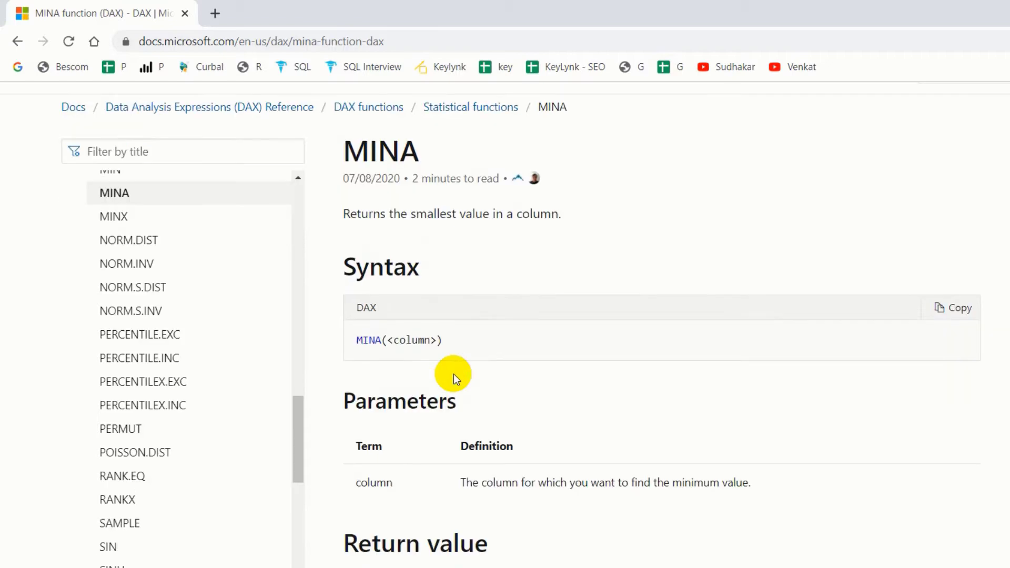
scroll(415, 352, down, 4)
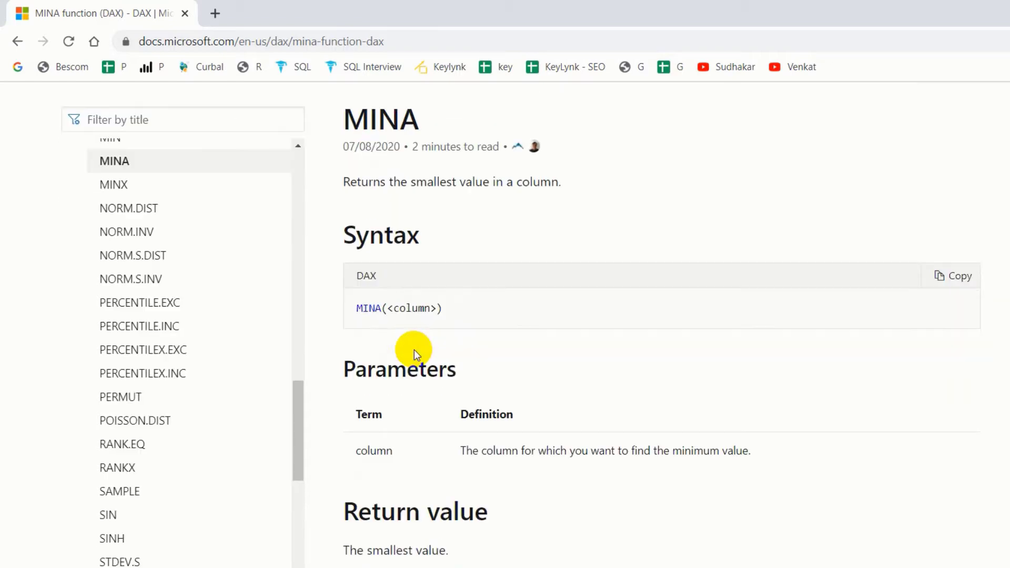
scroll(415, 349, down, 1)
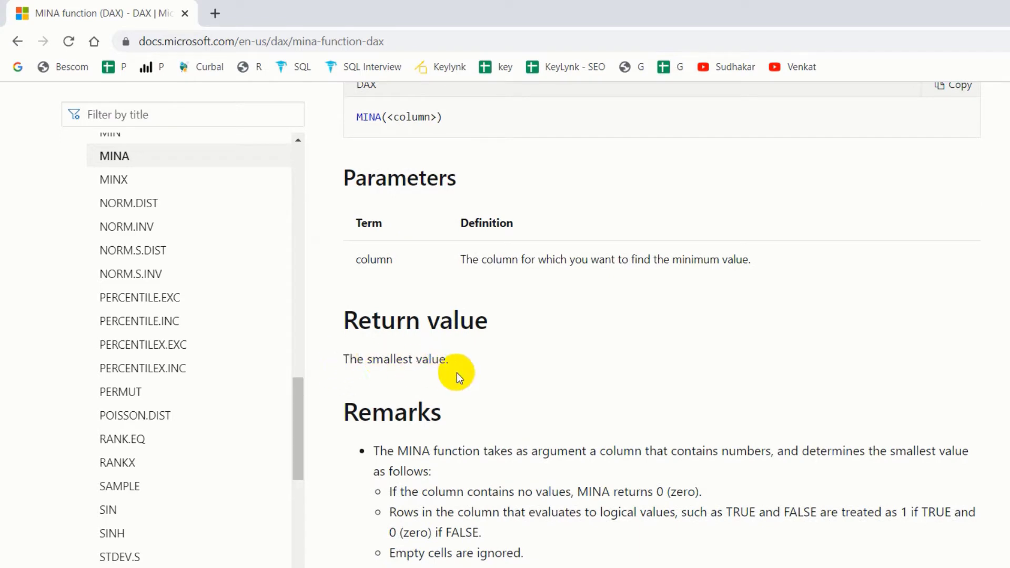
scroll(457, 375, down, 2)
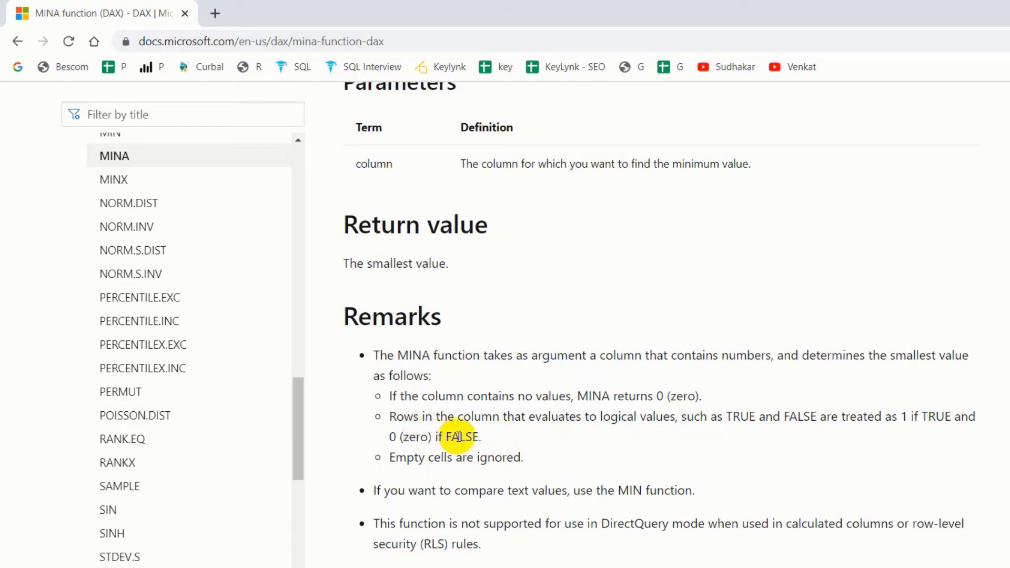
Scroll through the MINA Freight and PostalCode examples down to the See also section.
scroll(474, 436, down, 1)
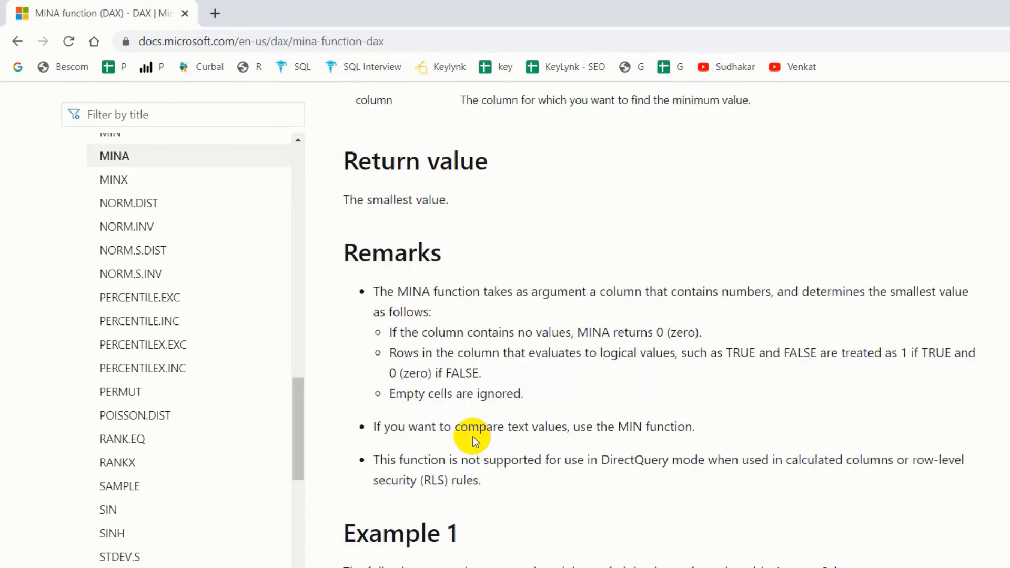
scroll(474, 440, down, 1)
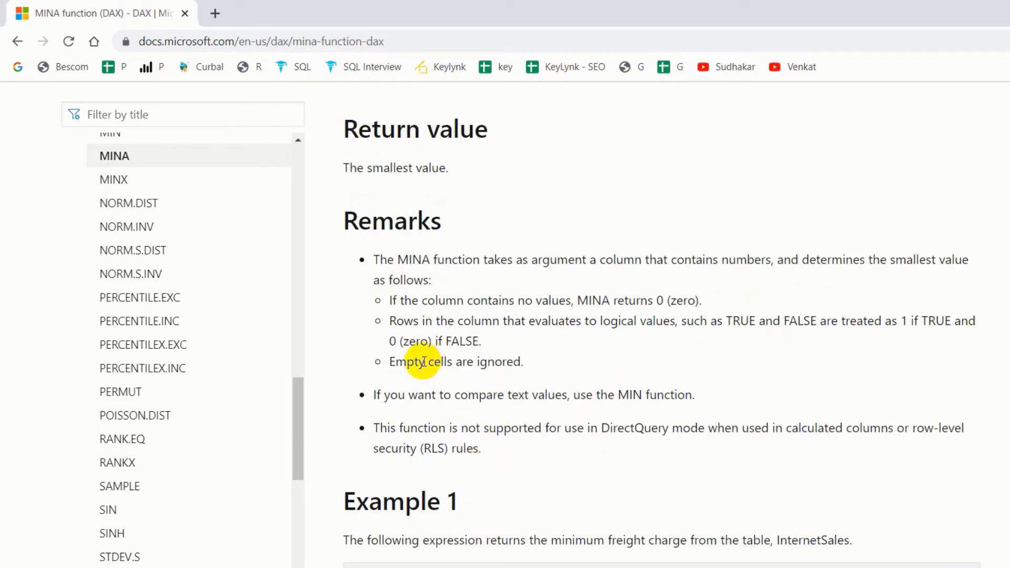
scroll(521, 364, down, 1)
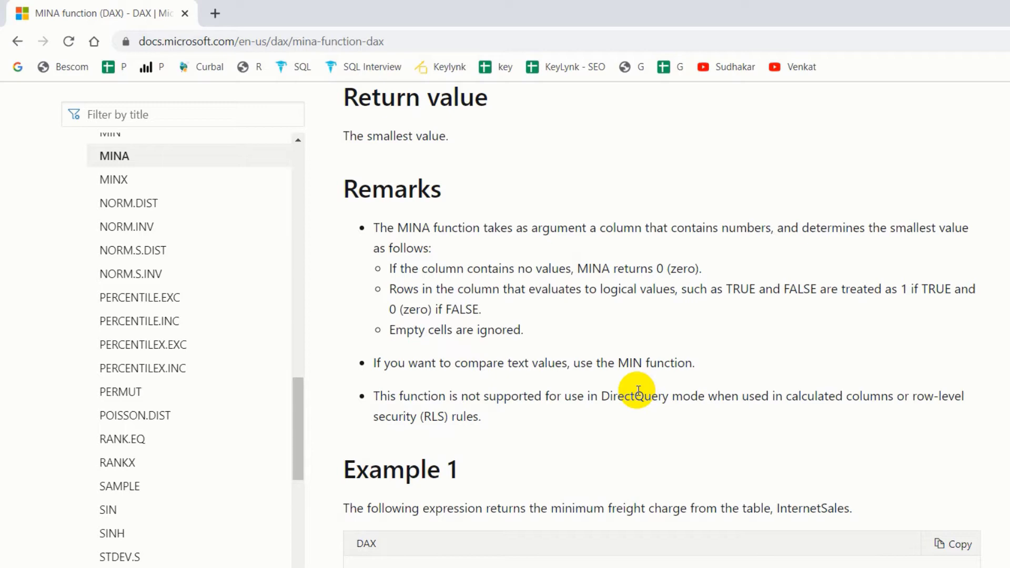
scroll(638, 391, down, 3)
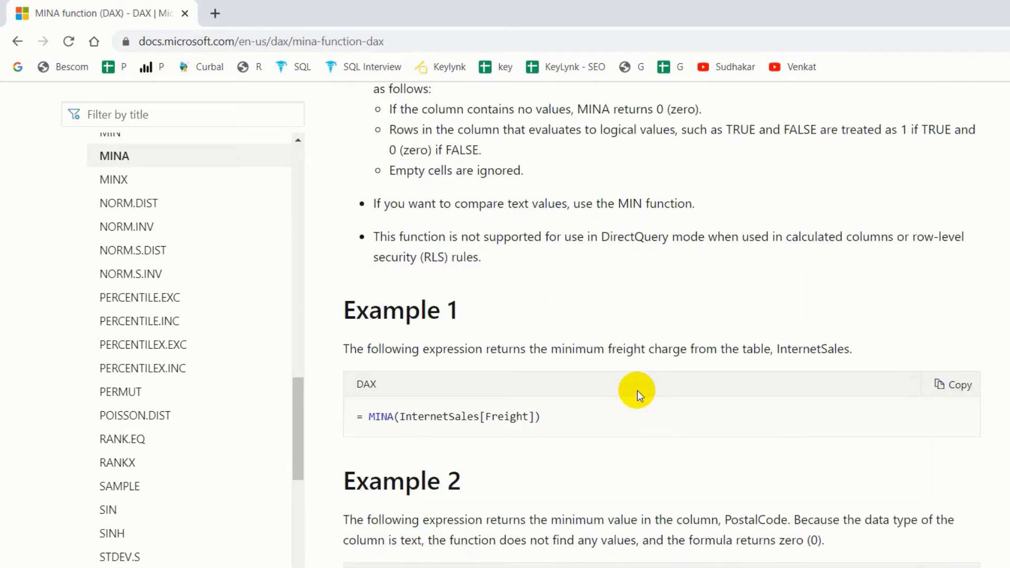
scroll(637, 391, down, 4)
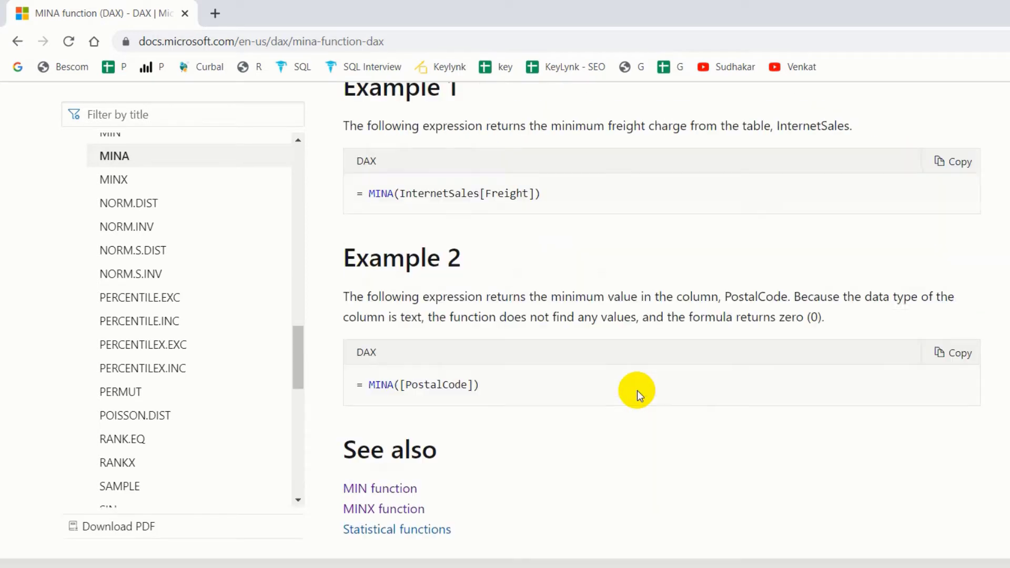
scroll(637, 390, up, 1)
scroll(637, 390, up, 1)
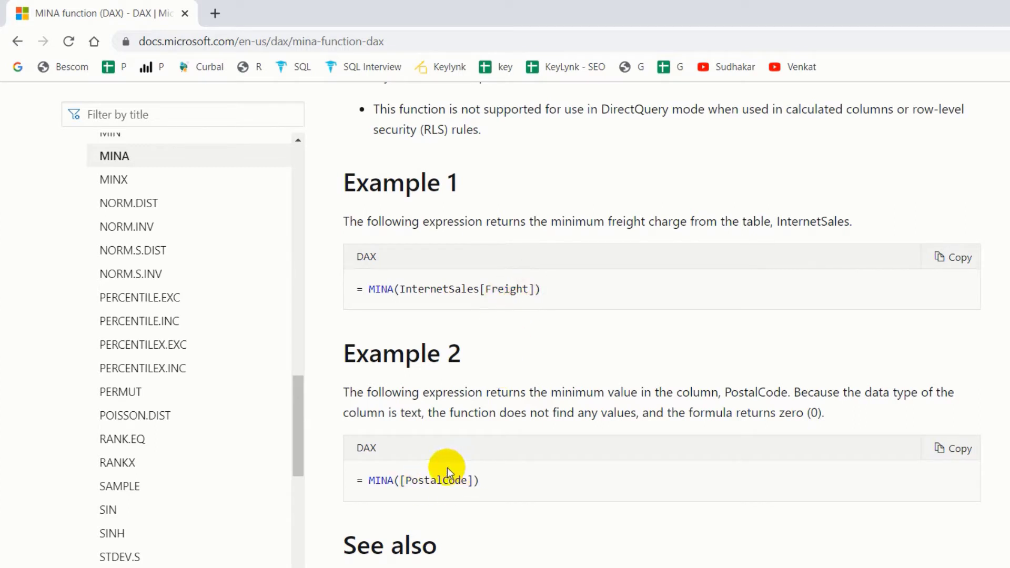
scroll(458, 480, down, 2)
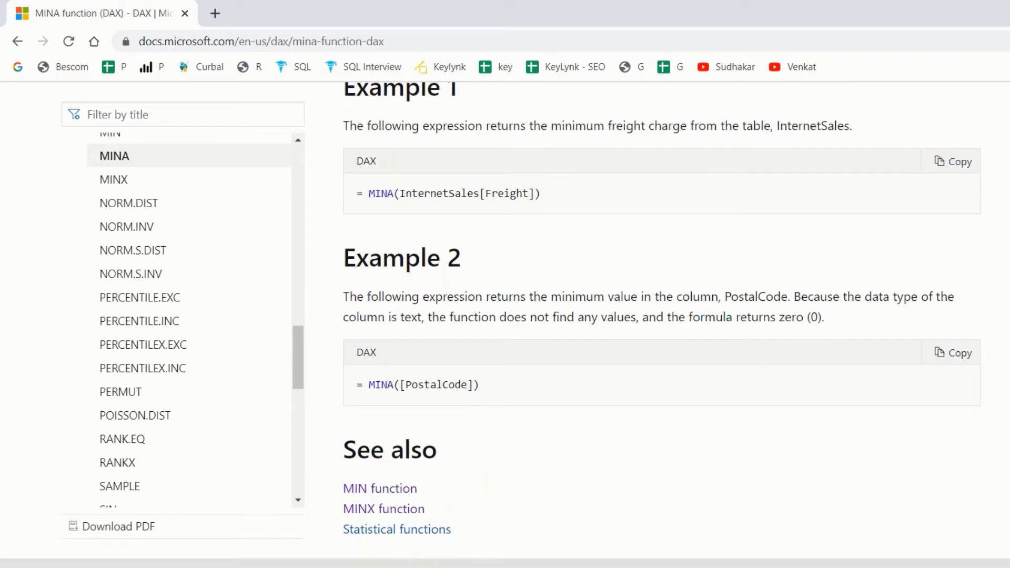
In Power BI Desktop, open Product.xlsx from the Desktop as an Excel data source.
click(366, 560)
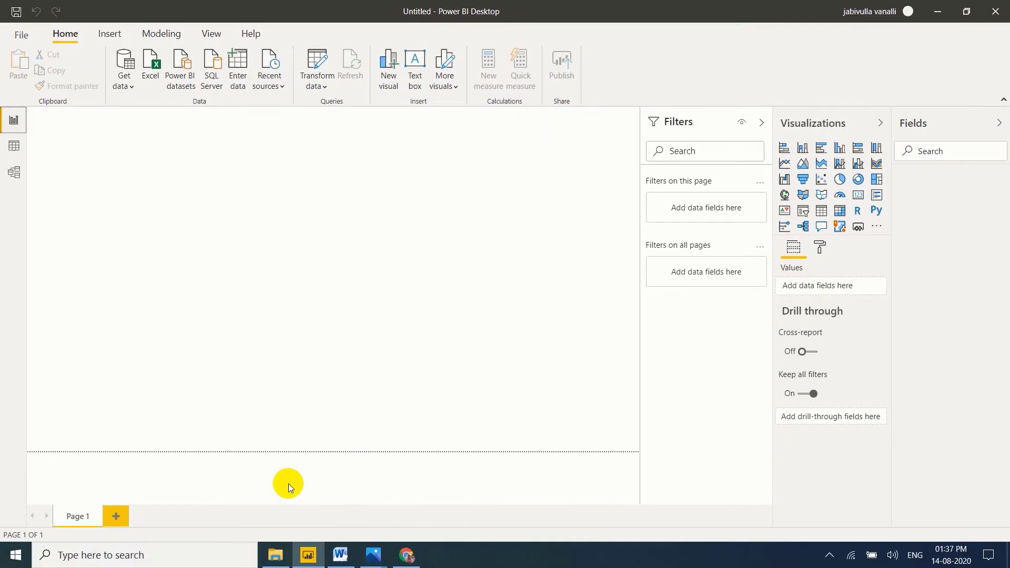
click(148, 78)
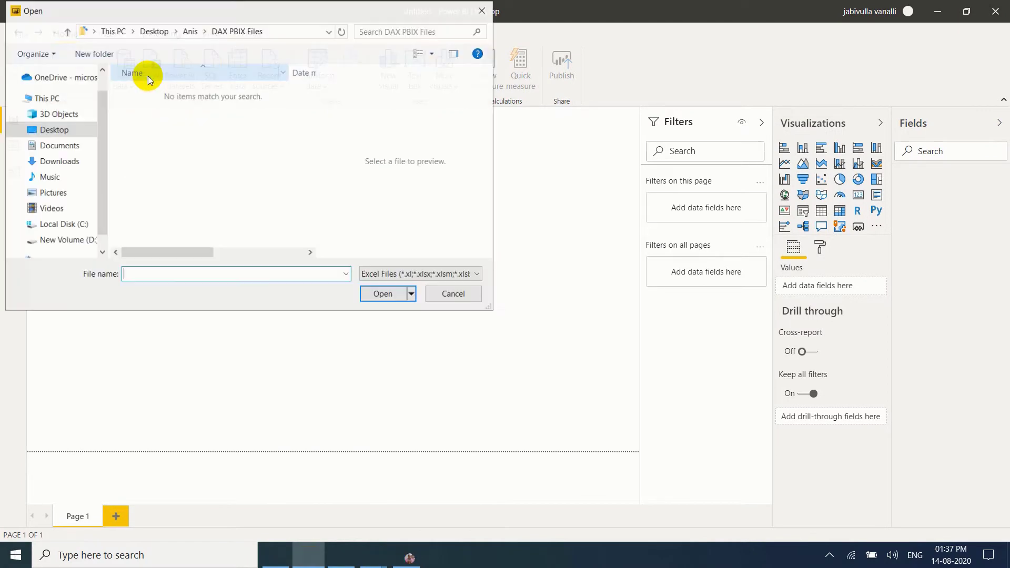
click(158, 32)
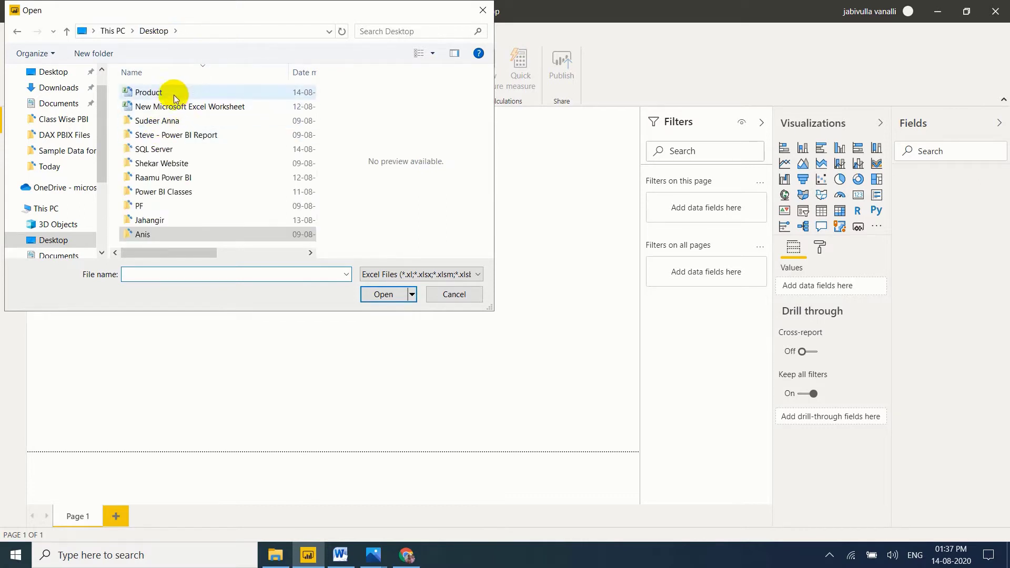
click(169, 93)
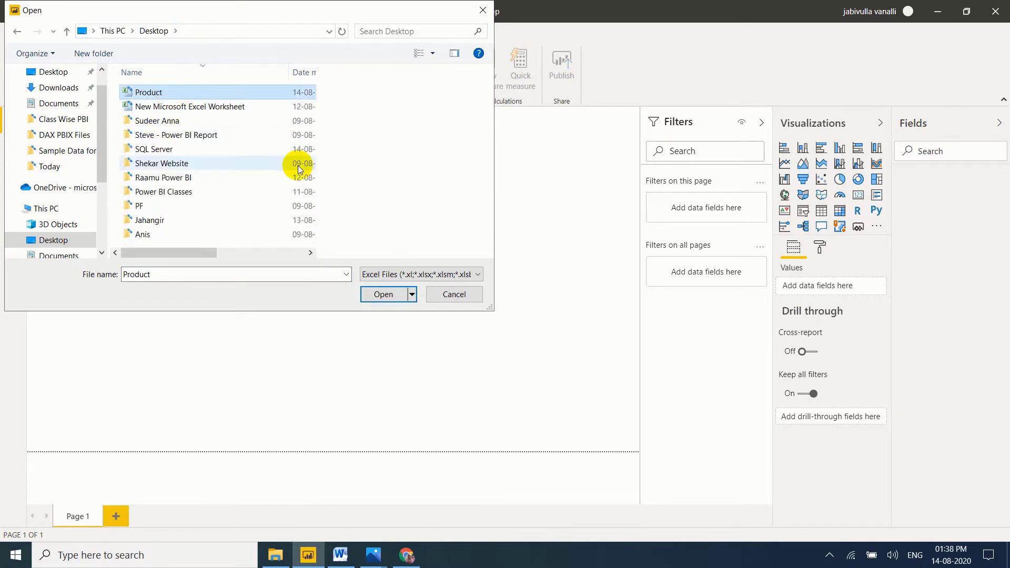
click(381, 294)
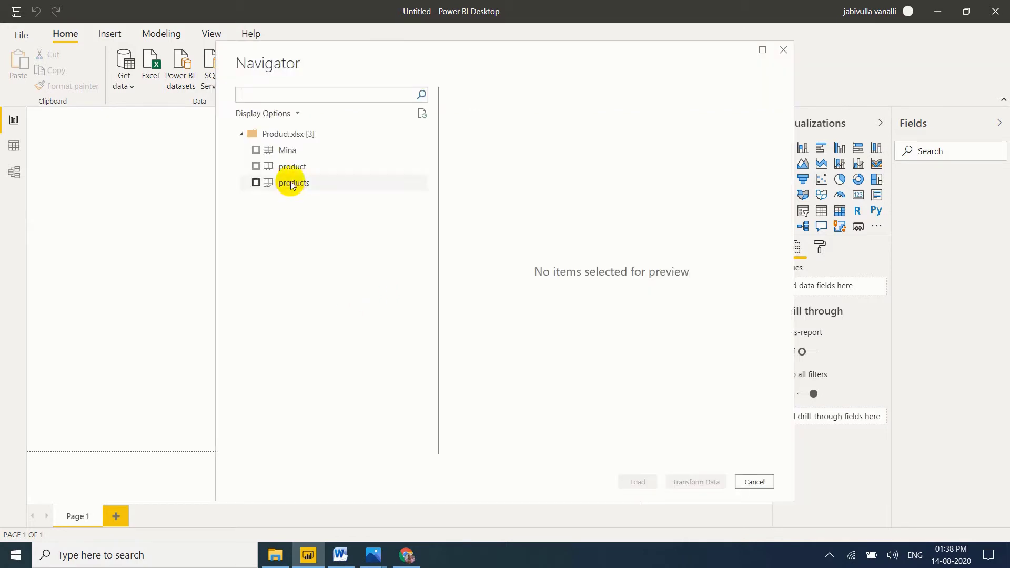
Select the Mina and products sheets, leaving out product, and load them.
click(255, 150)
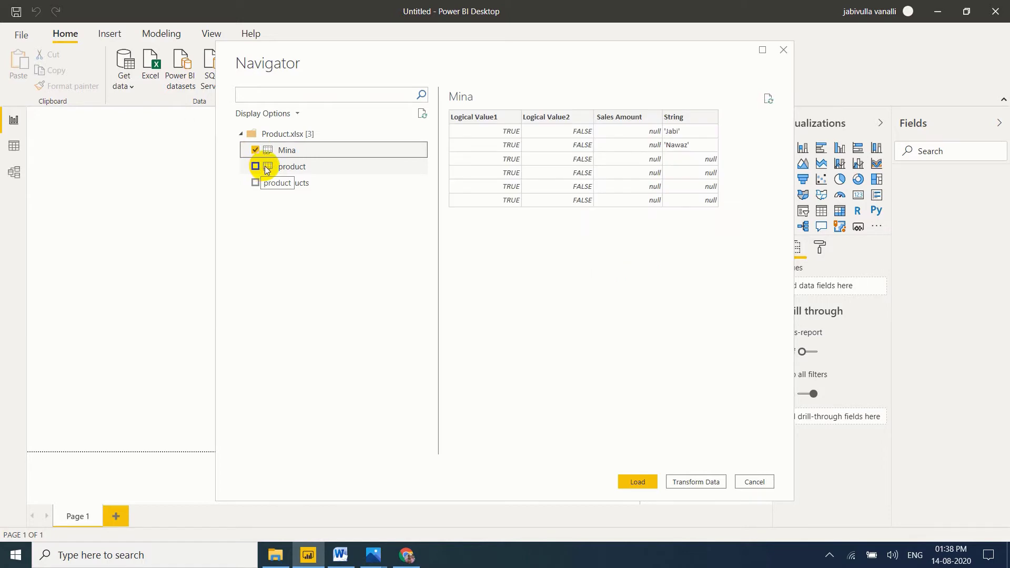
click(256, 166)
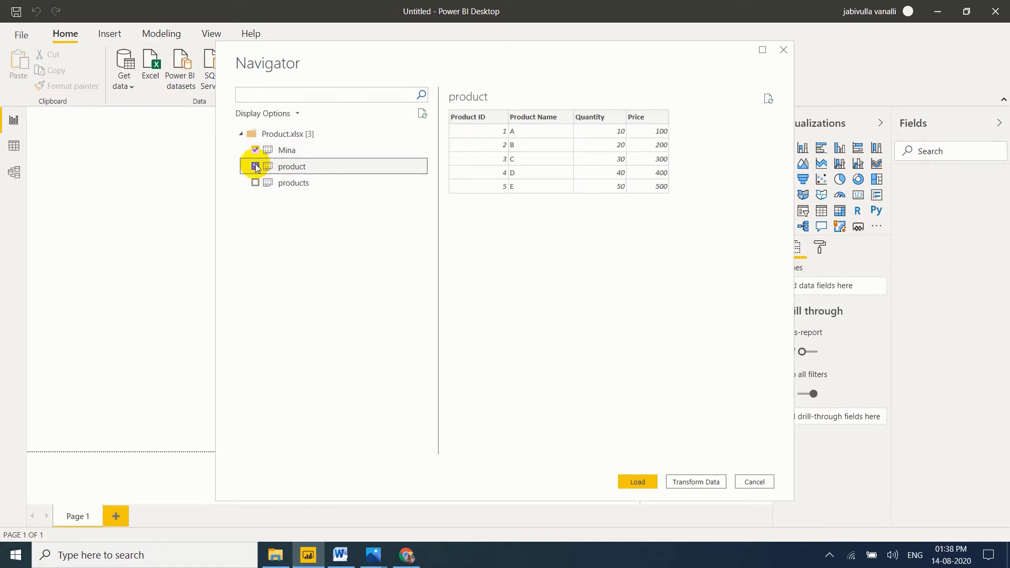
click(255, 167)
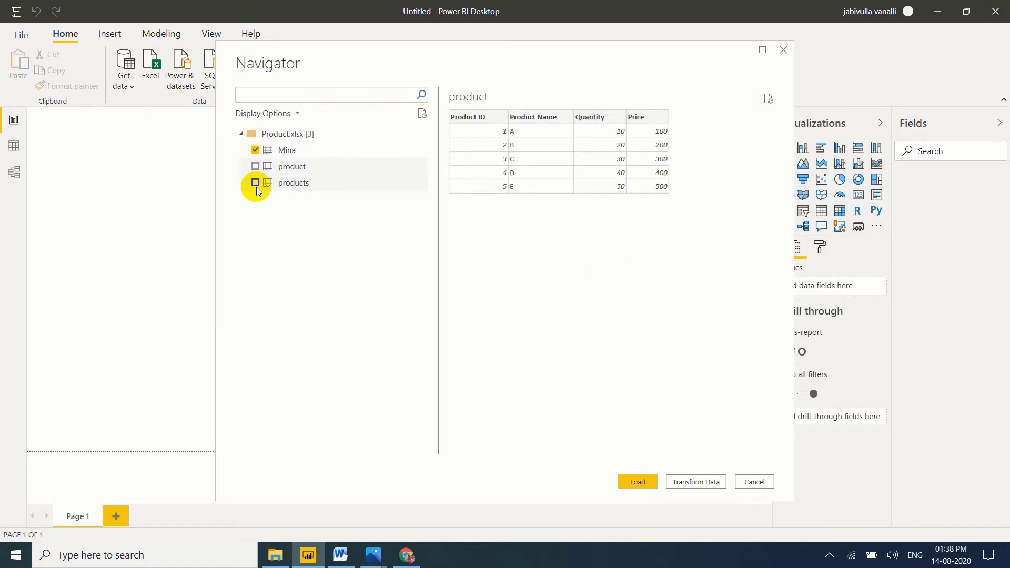
click(256, 183)
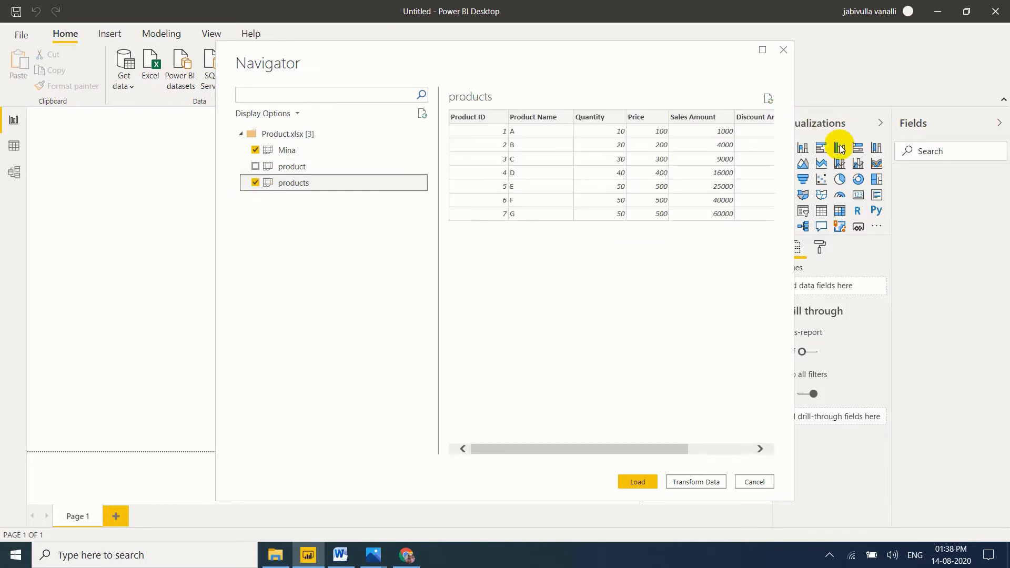
drag(500, 448, 424, 454)
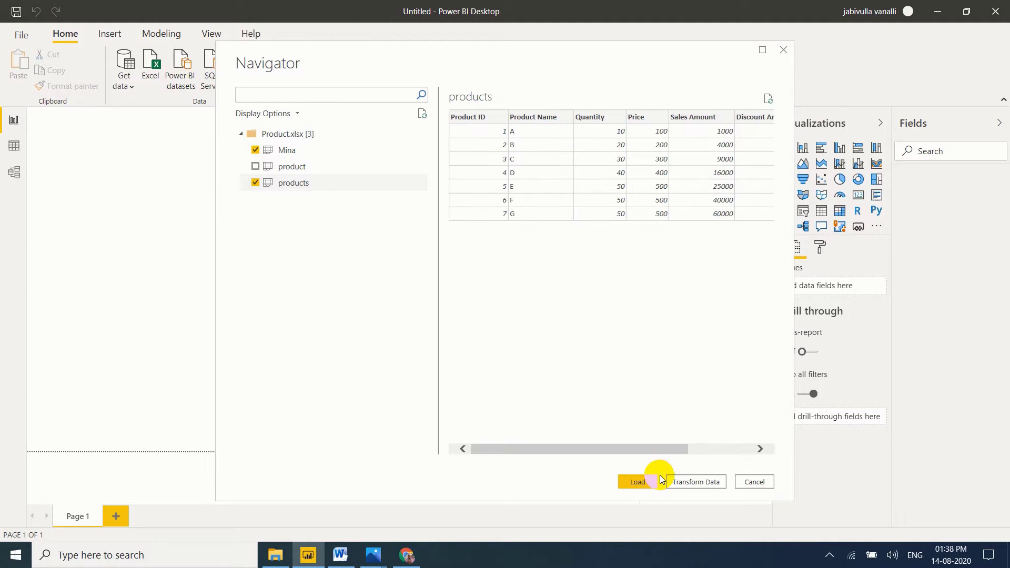
click(633, 482)
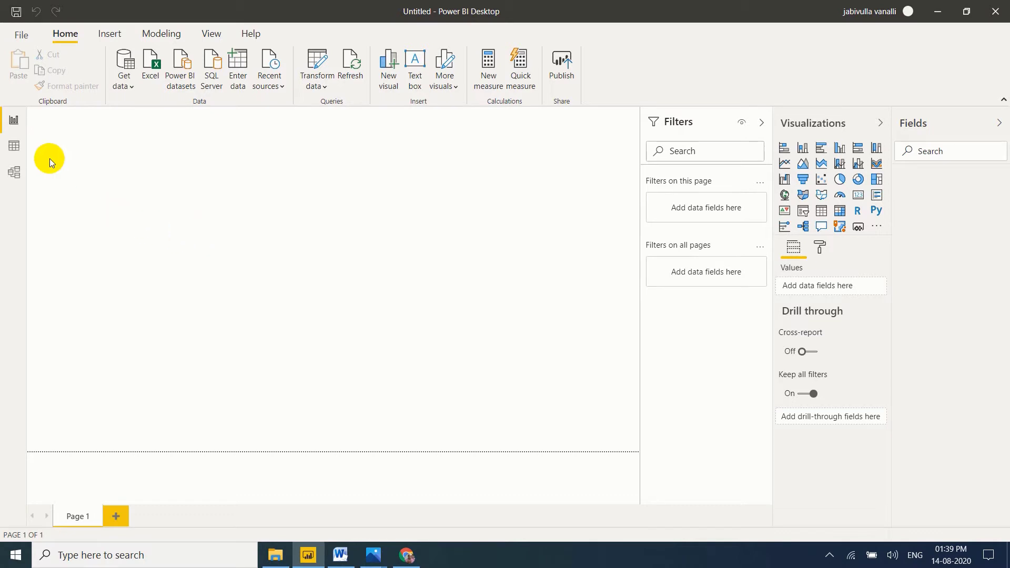
click(17, 150)
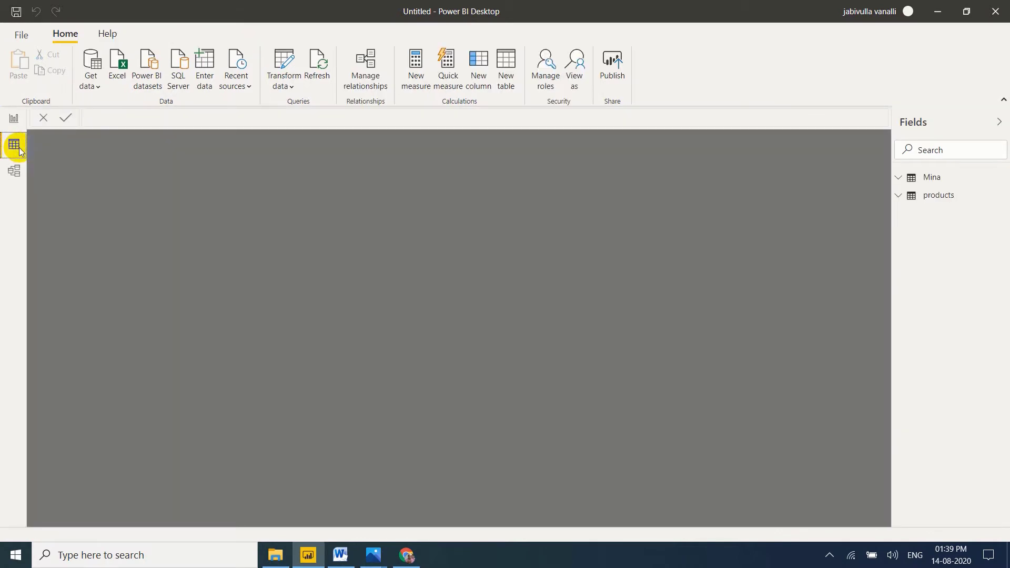
click(931, 194)
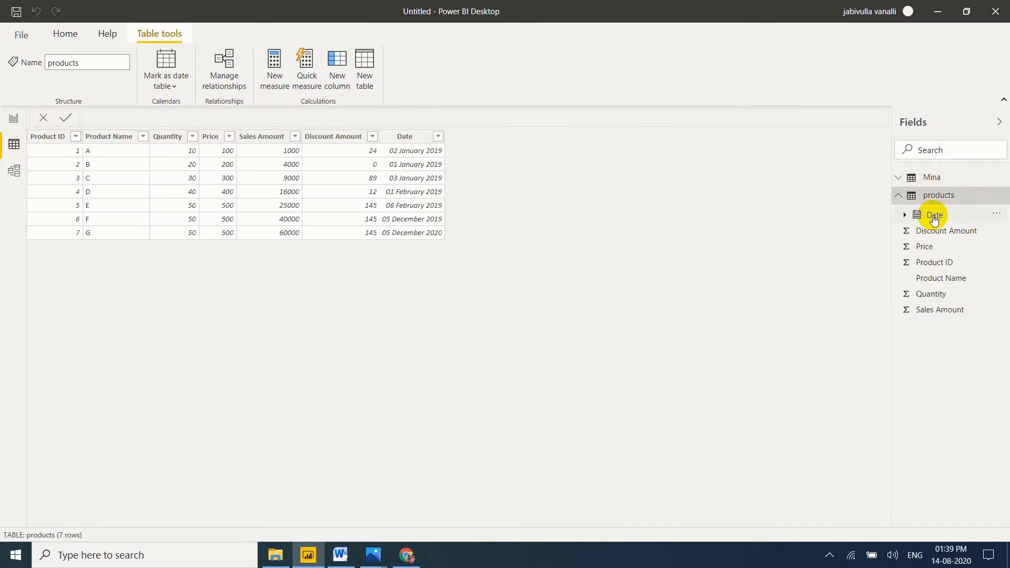
click(934, 216)
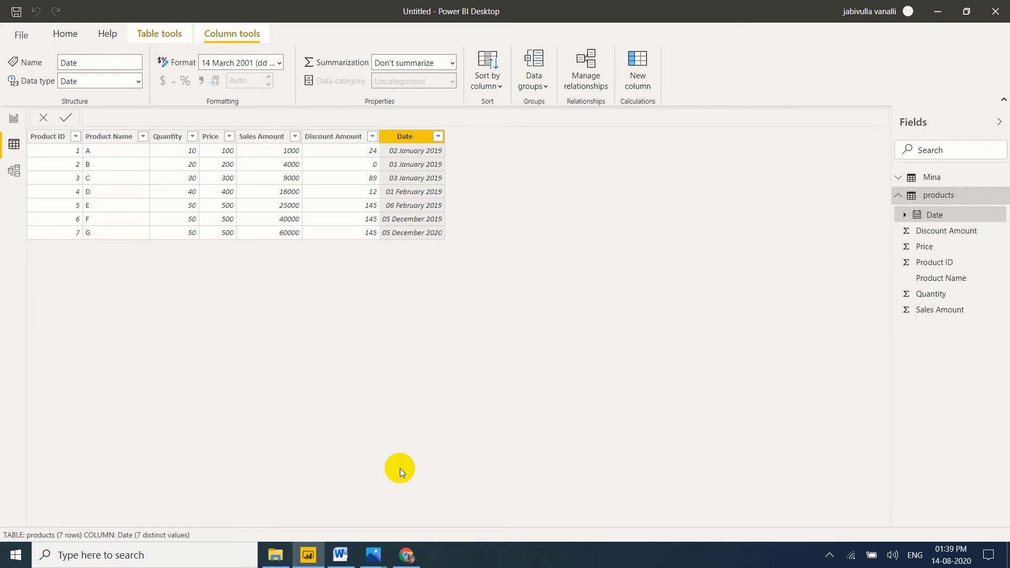
Create the calculated column MinaNumber = MINA(products[Quantity]) in the products table.
right_click(935, 215)
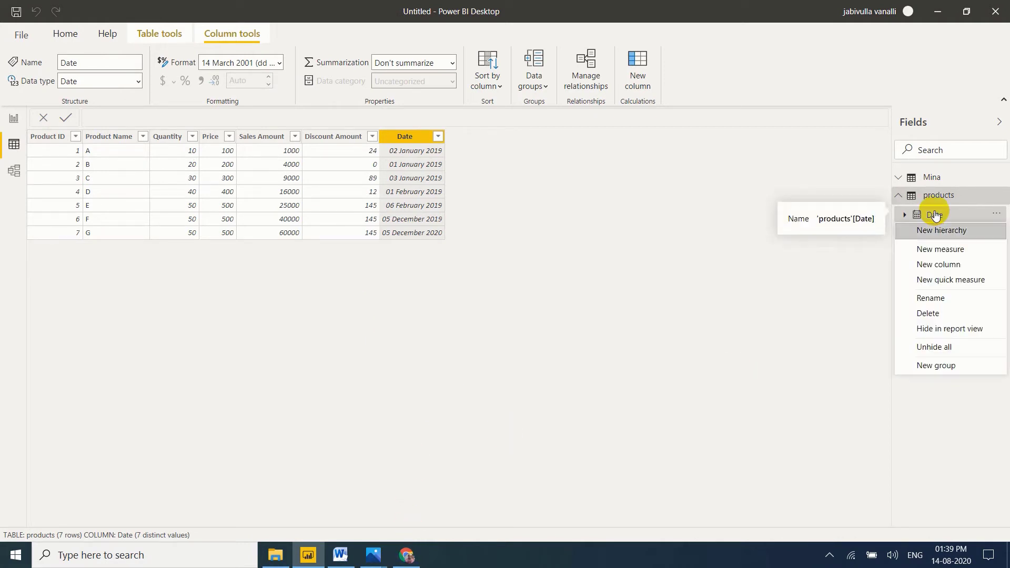
click(938, 264)
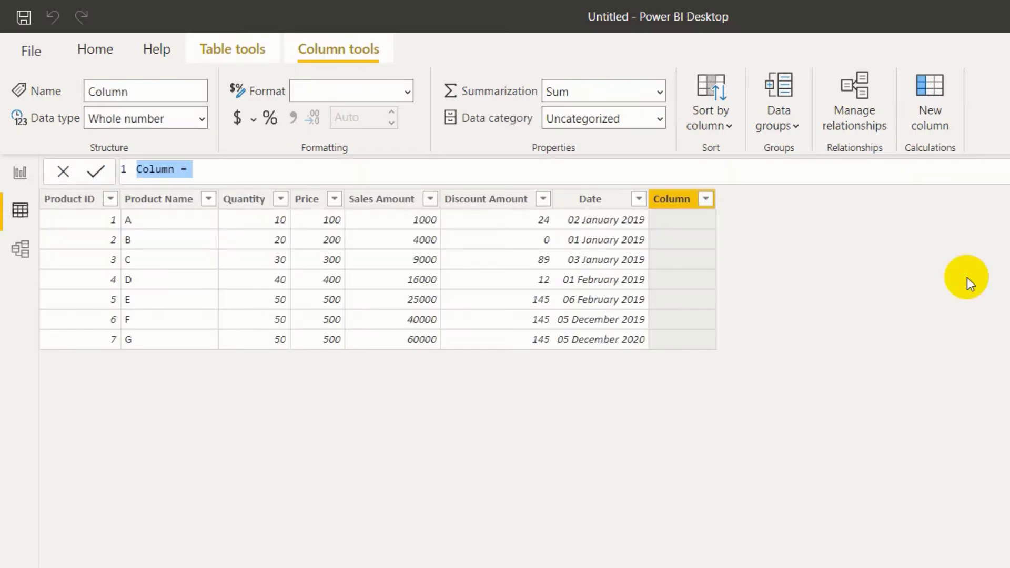
text(Mina)
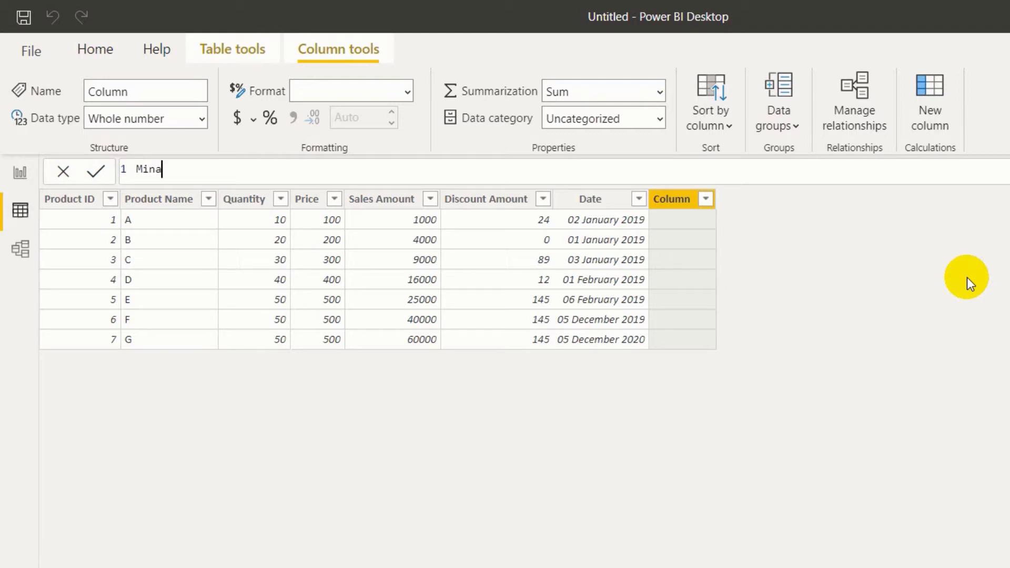
text(Number = mina)
key(Tab)
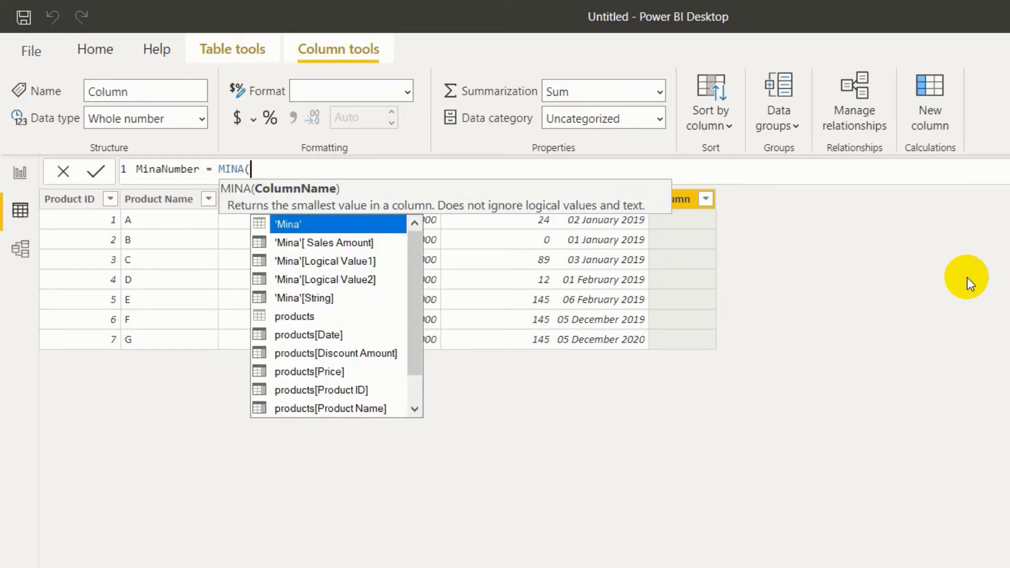
text(qu)
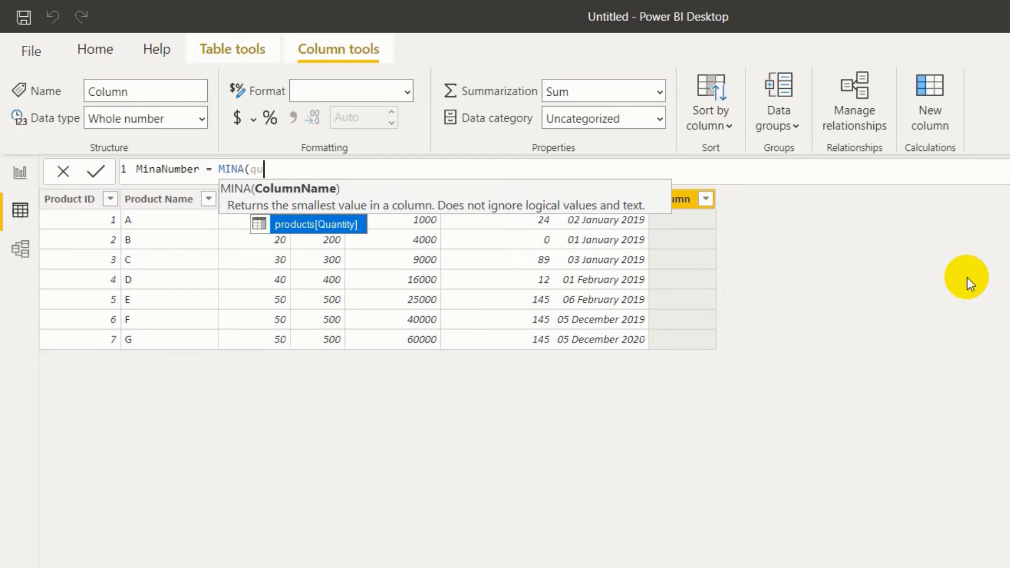
key(Tab)
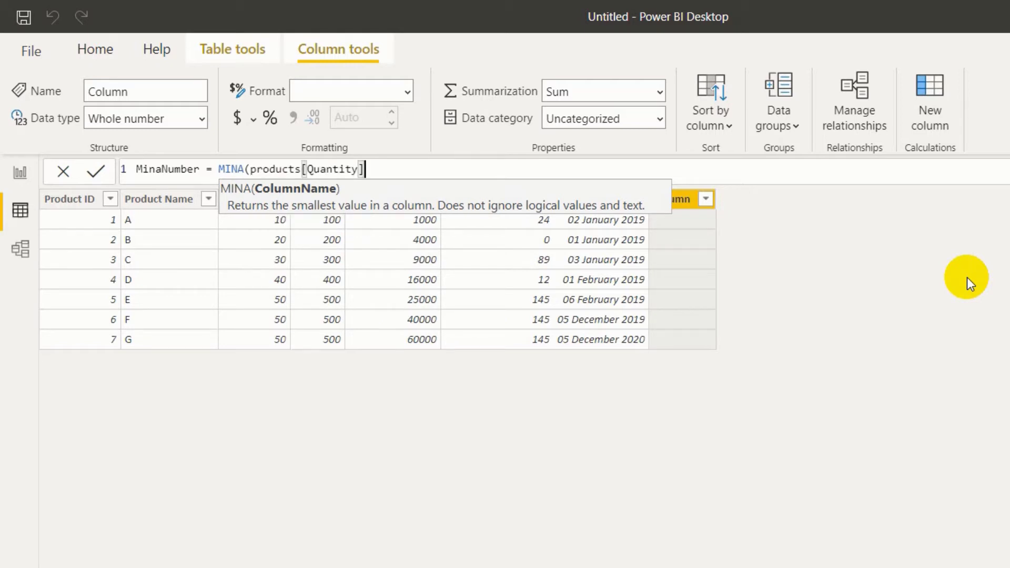
text())
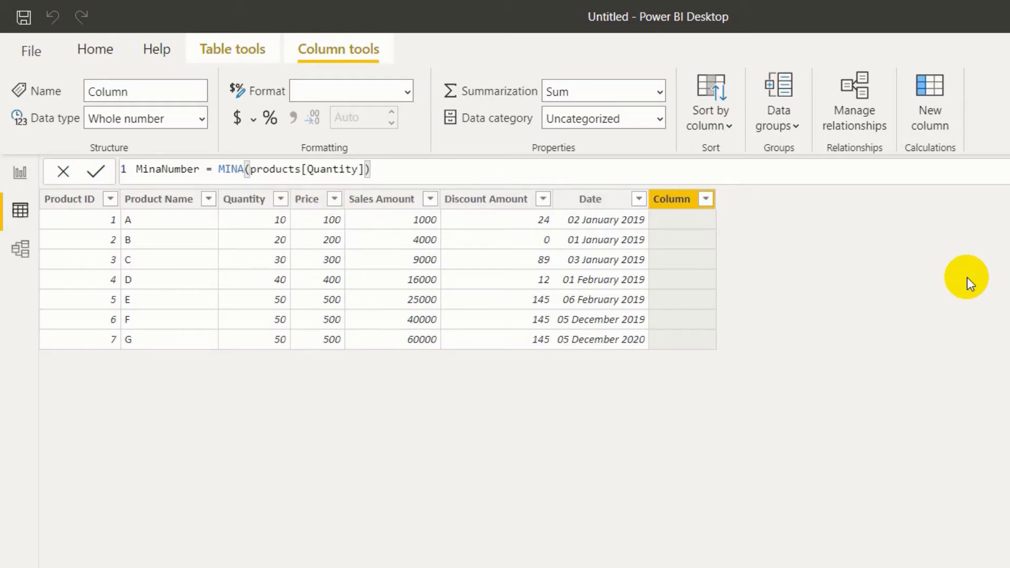
key(Return)
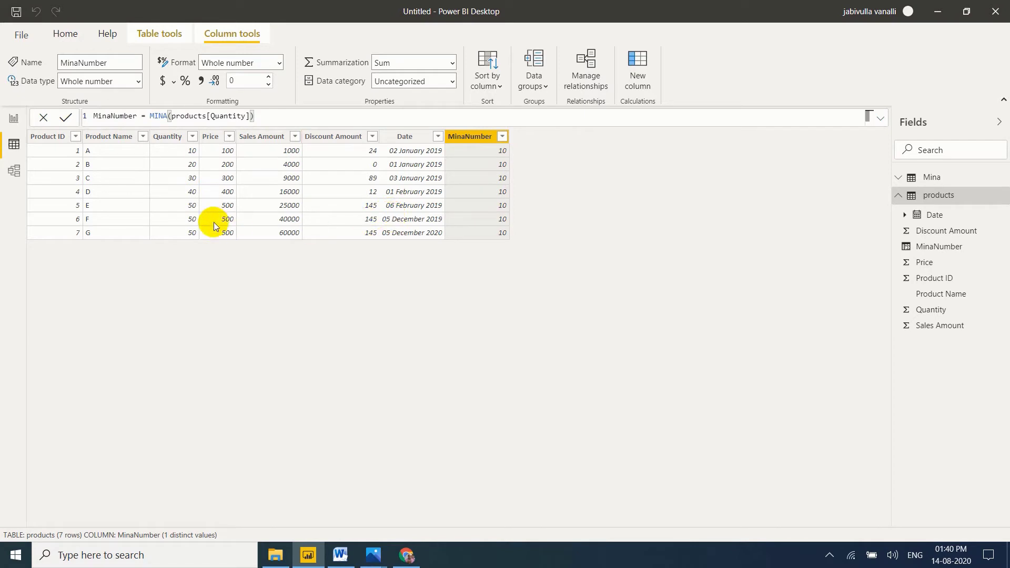
Create the calculated column MinaText = MINA(products[Product Name]) in the products table.
right_click(952, 200)
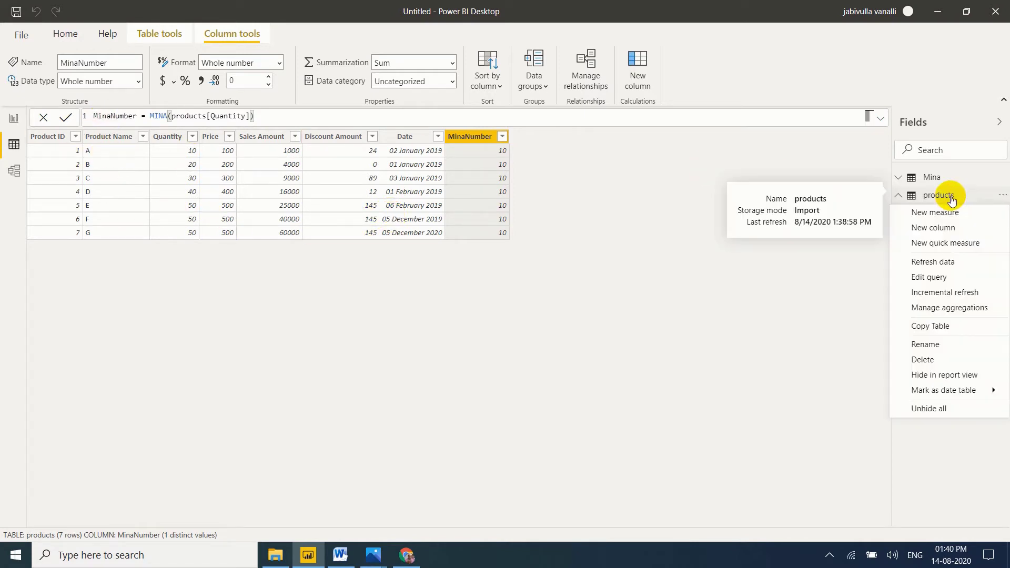
click(954, 225)
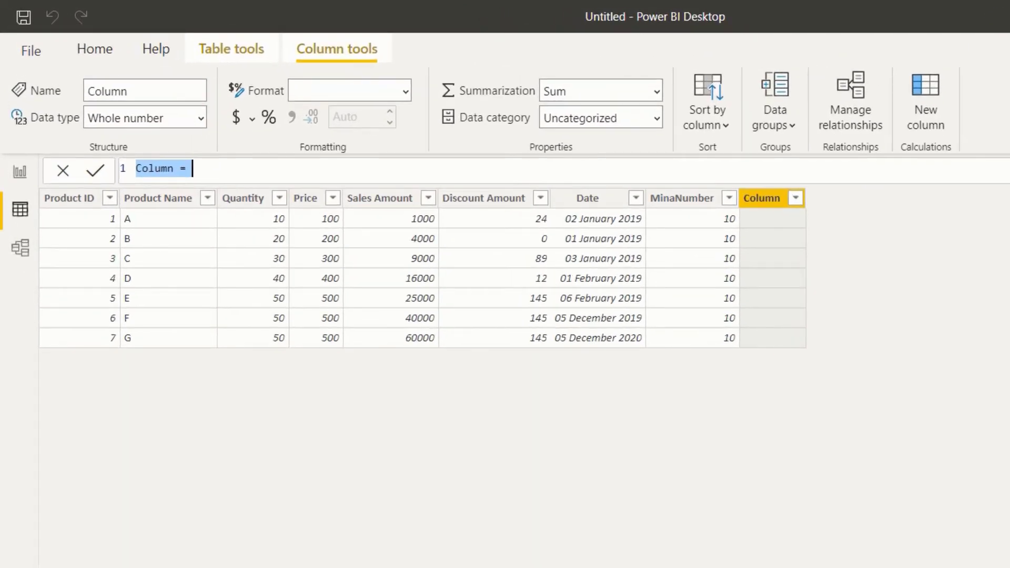
text(M)
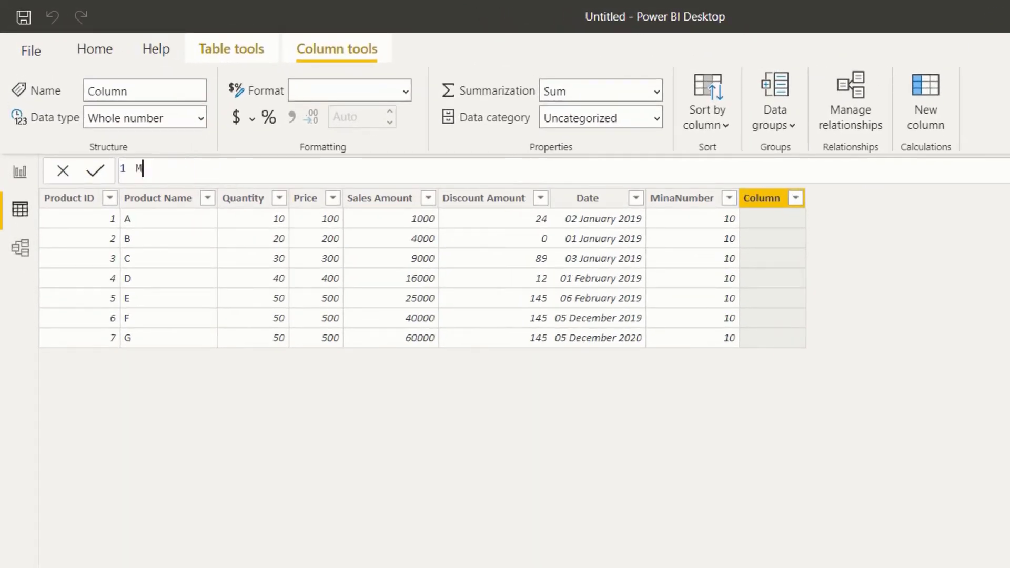
text(inaText = mina)
key(Tab)
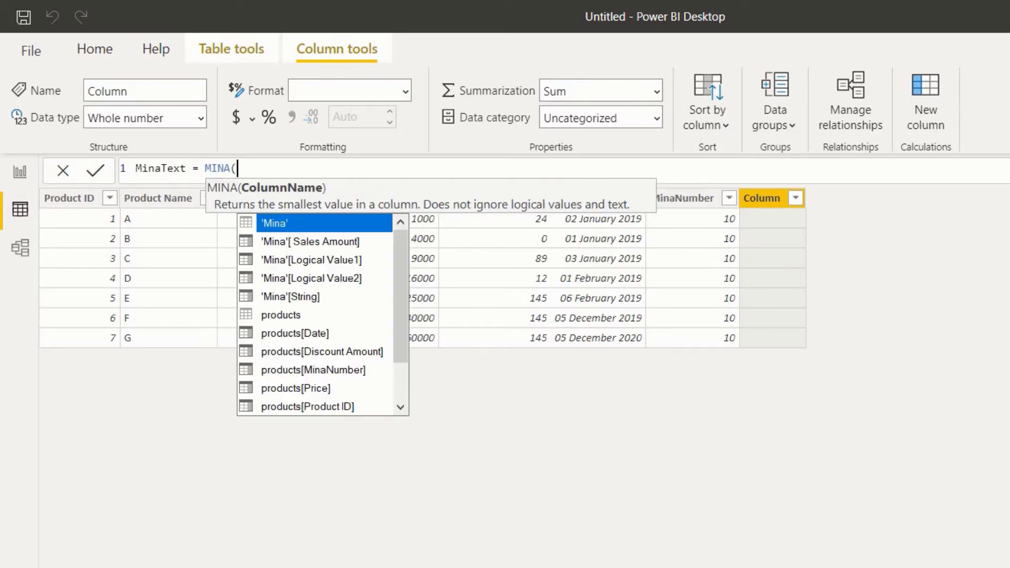
text(pr)
key(Down)
key(Down)
key(Down)
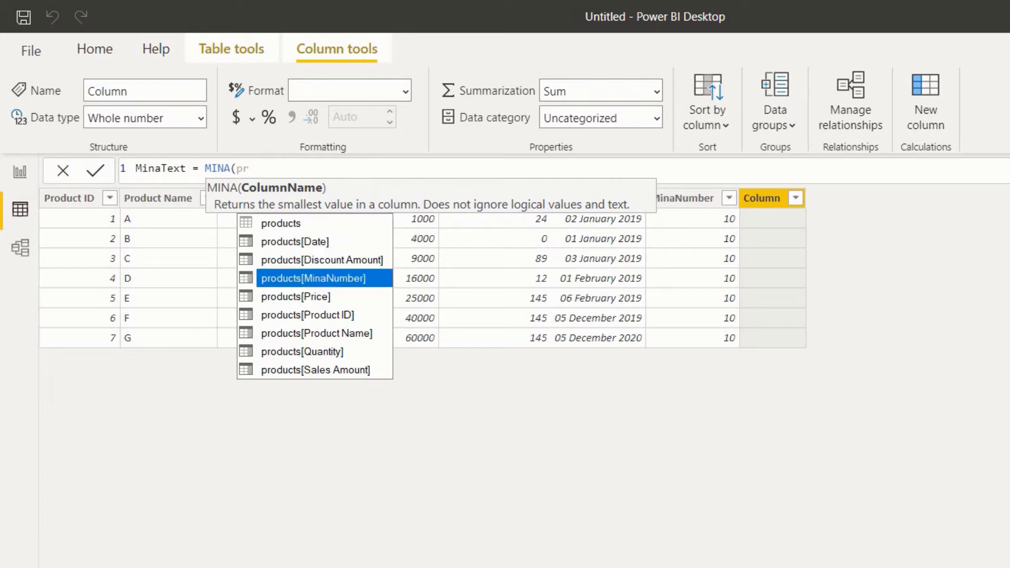
key(Down)
key(Down)
key(Down)
key(Tab)
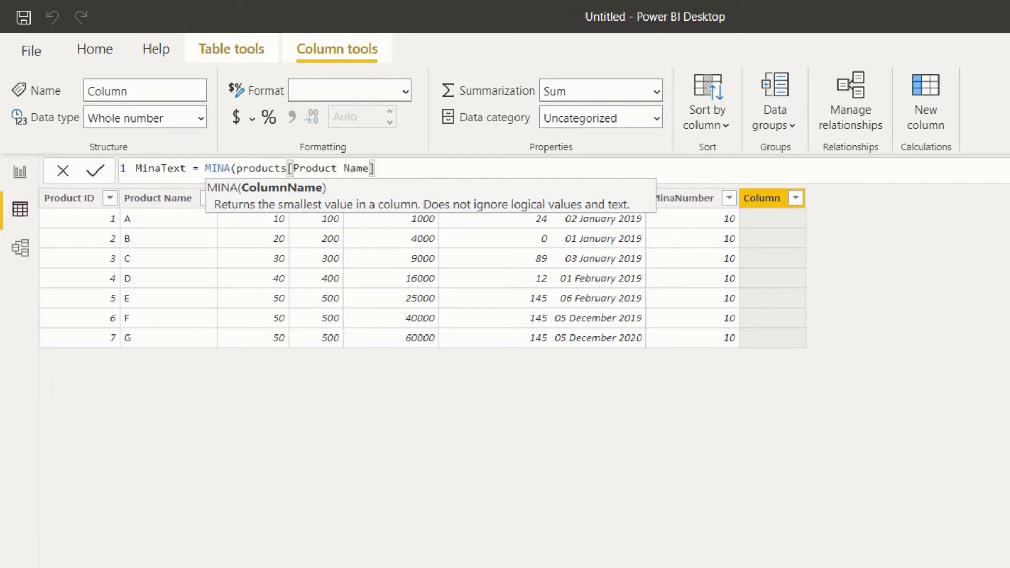
text())
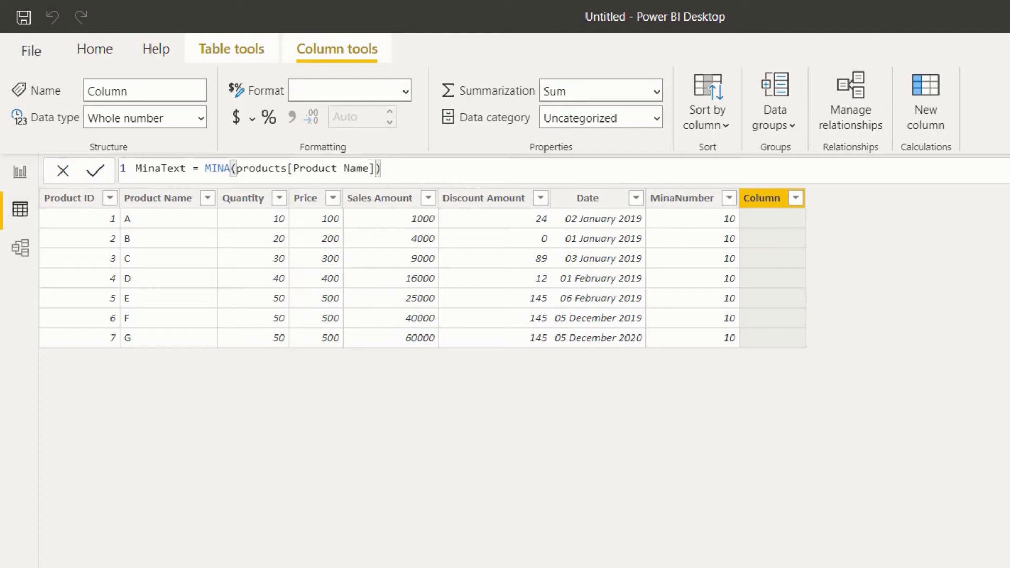
key(Return)
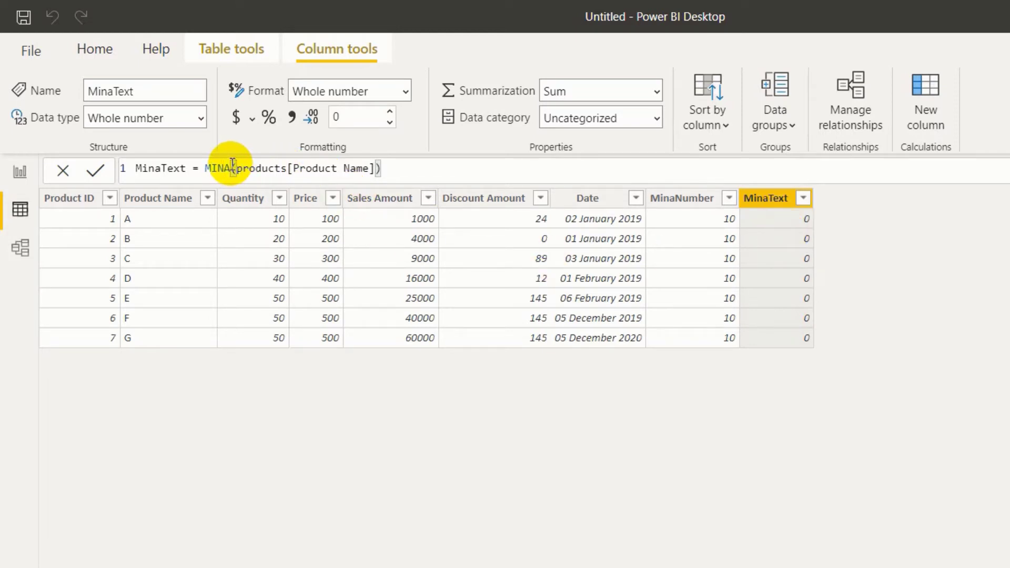
key(BackSpace)
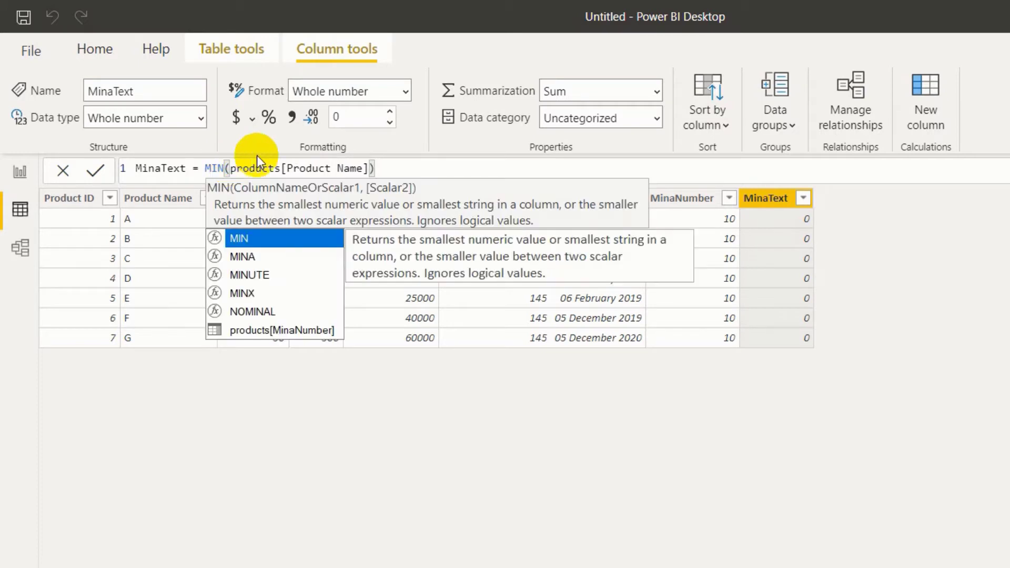
click(379, 166)
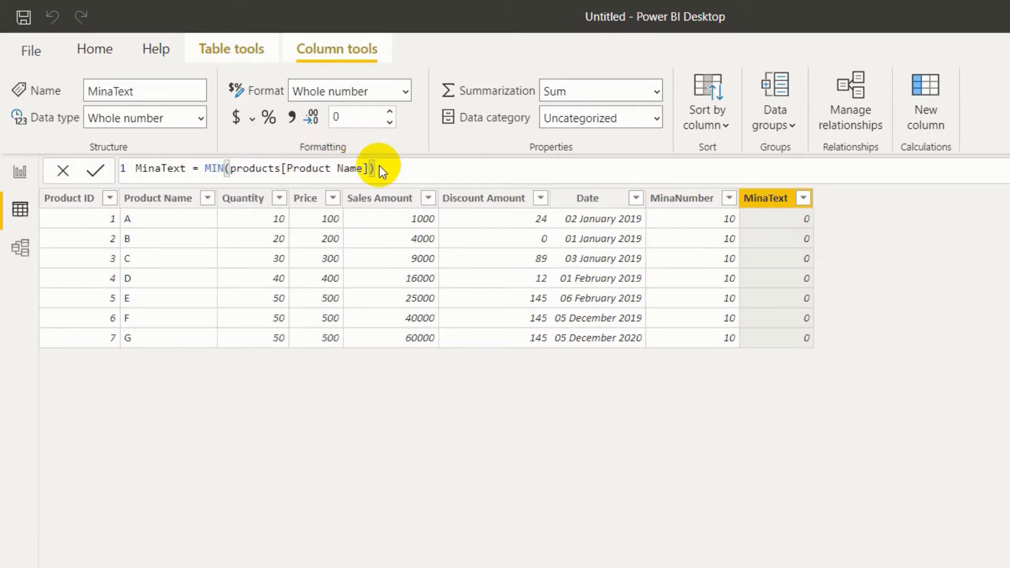
key(Return)
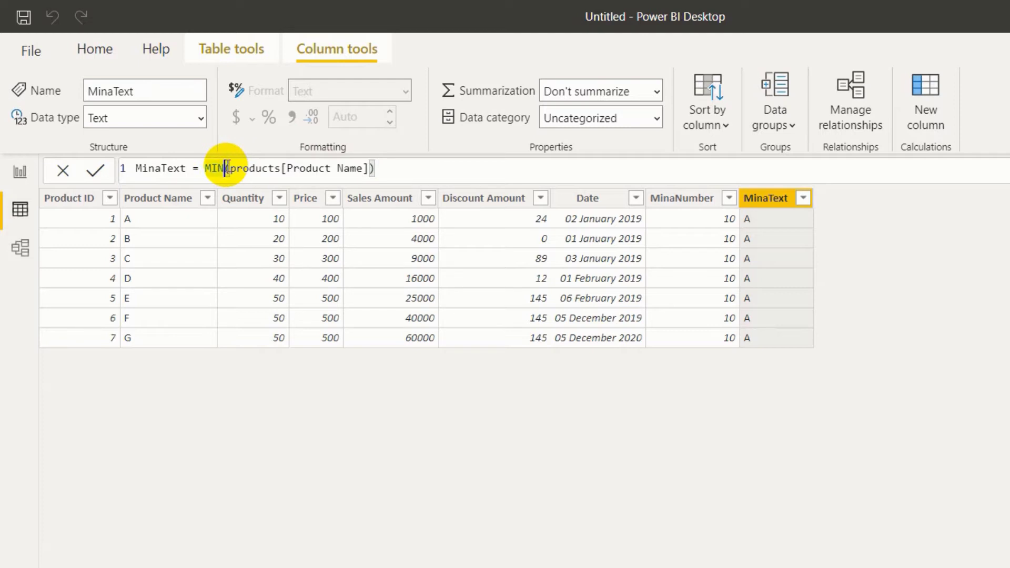
text(A)
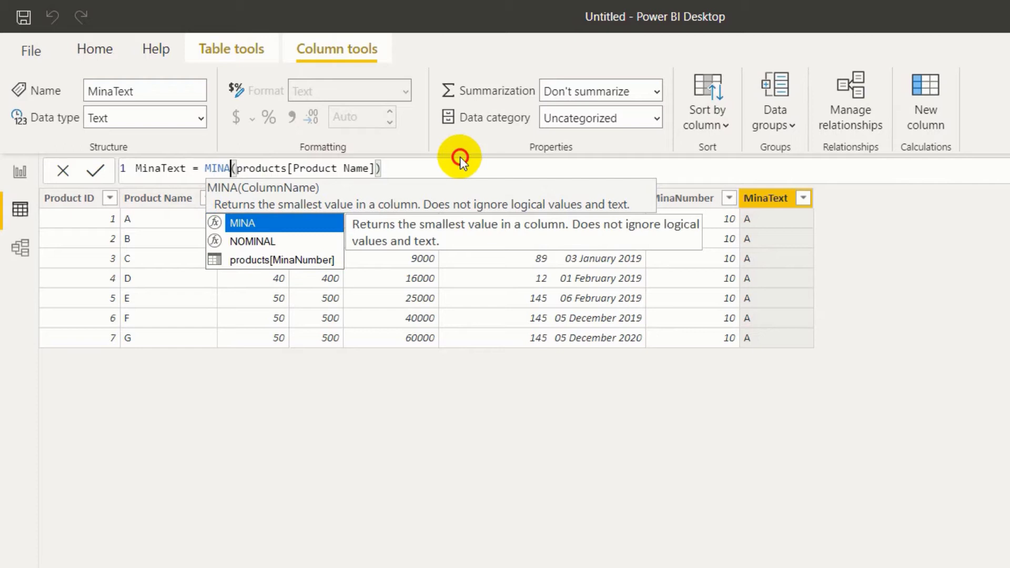
click(424, 166)
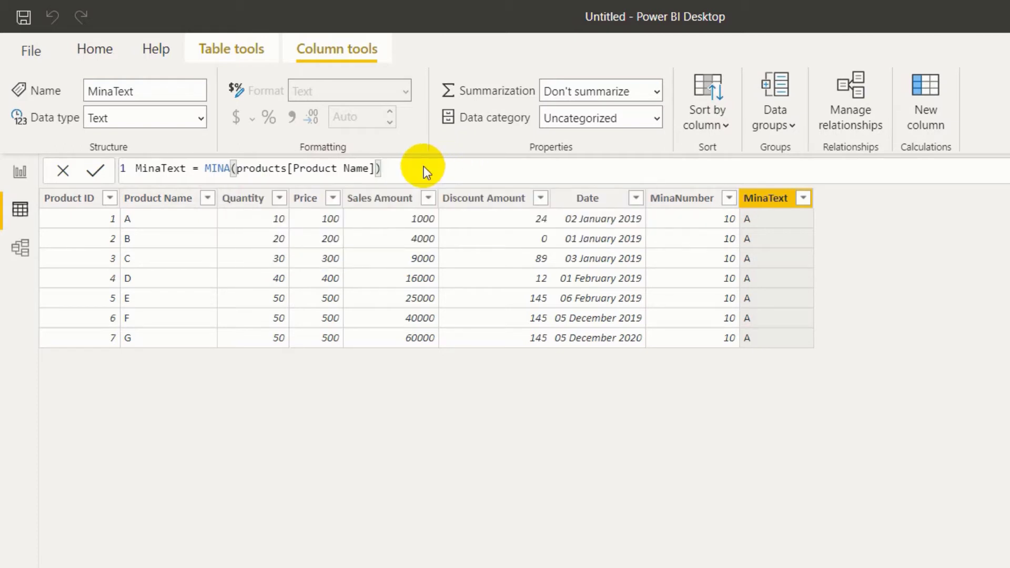
key(Return)
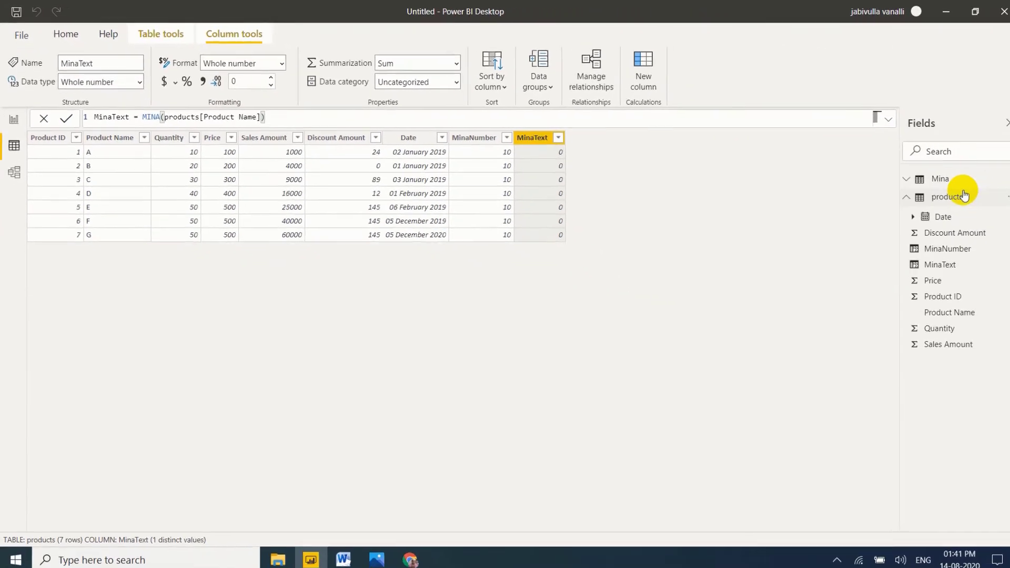
Create the calculated column minadates = MINA(products[Date]) in the products table.
right_click(950, 197)
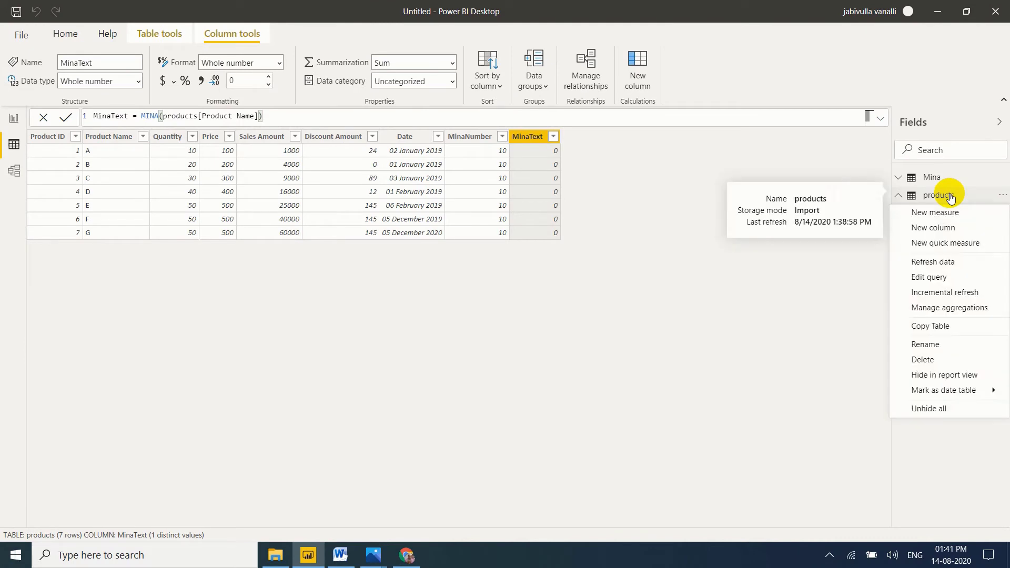
click(955, 225)
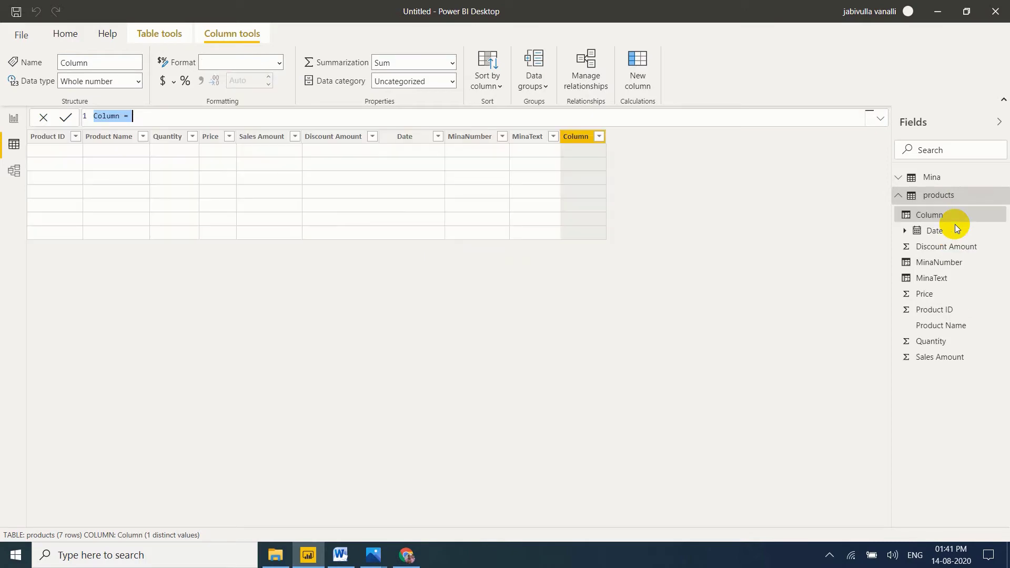
text(mina)
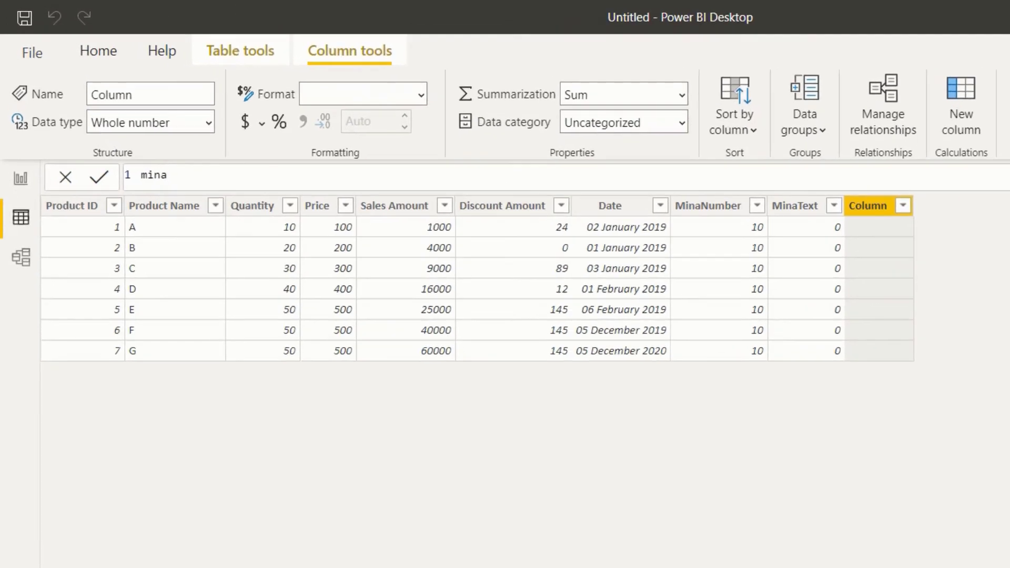
text(dates = mina()
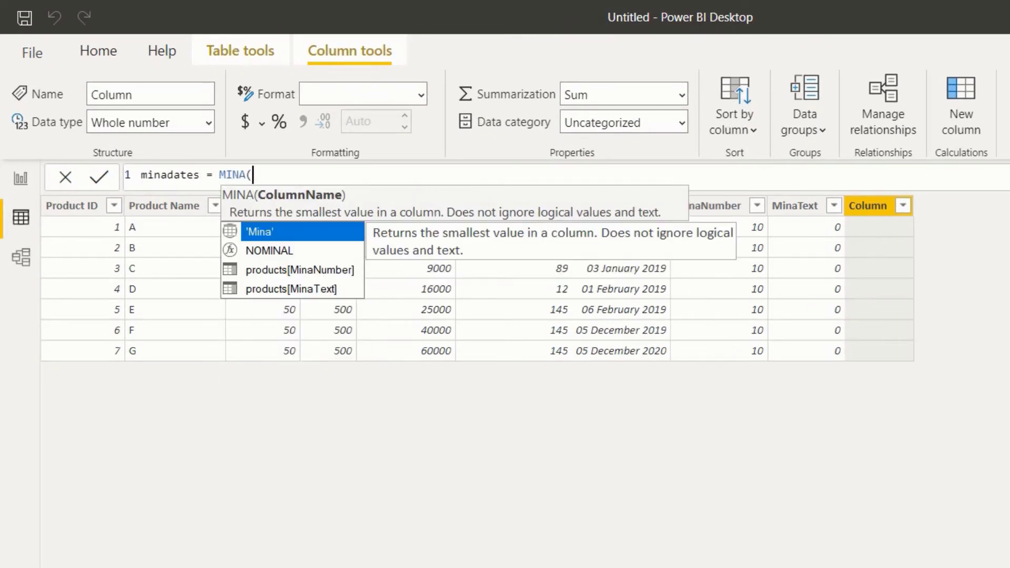
key(Down)
key(Down)
key(Down)
key(Down)
key(Down)
key(Down)
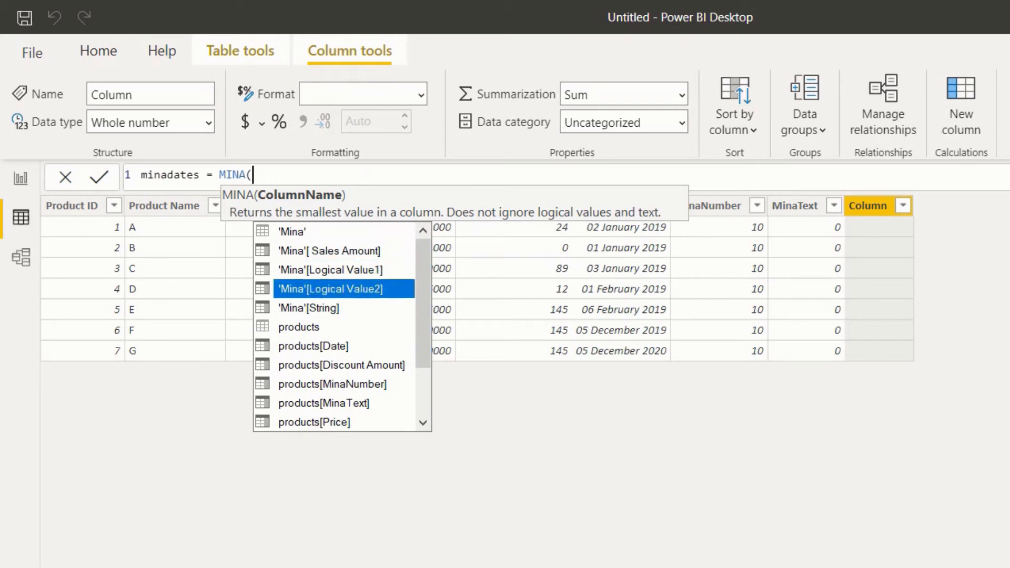
key(Tab)
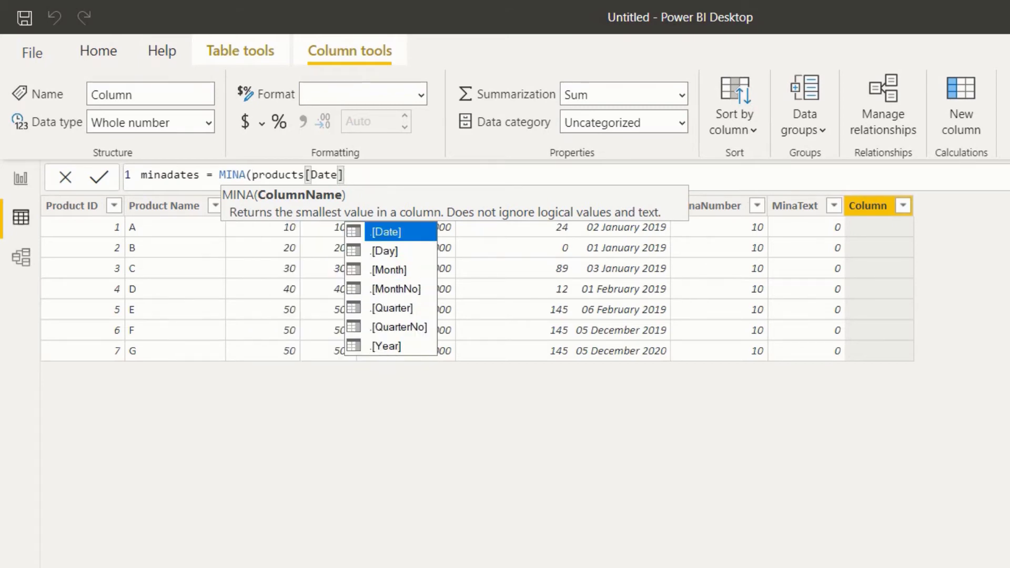
text())
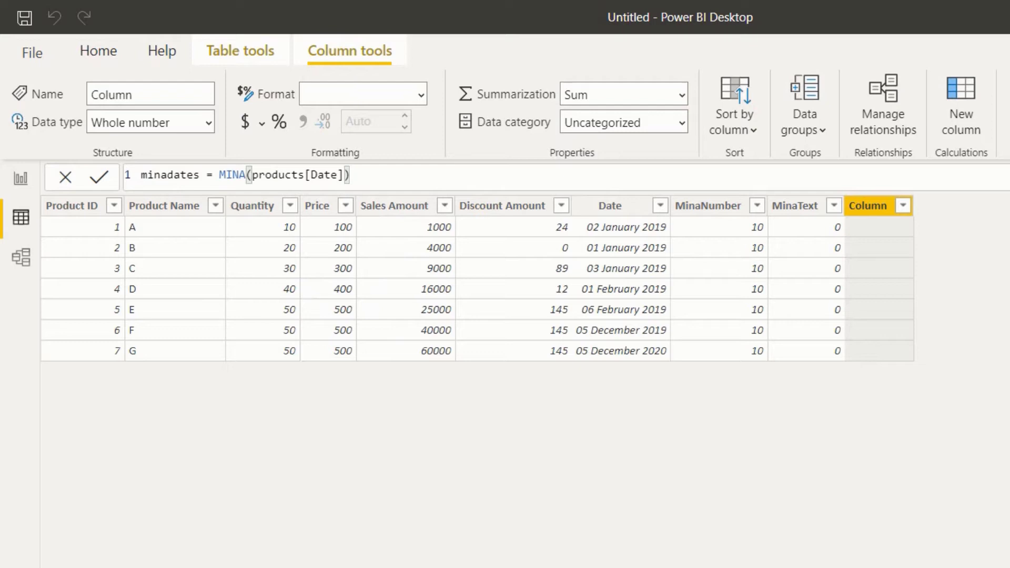
key(Return)
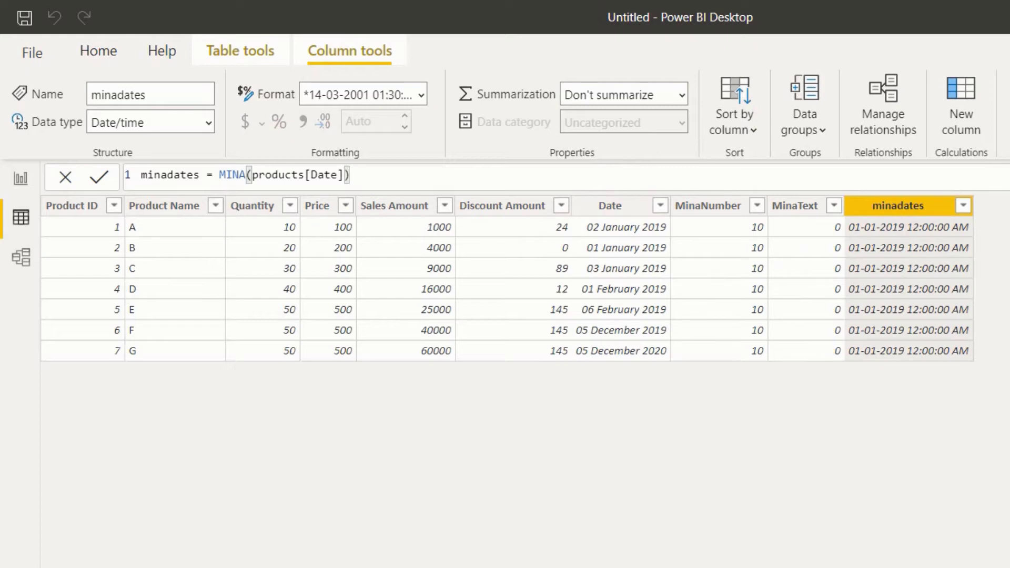
Review the MINA parameters and remarks in Chrome, then return to Power BI Desktop.
key(alt+Tab)
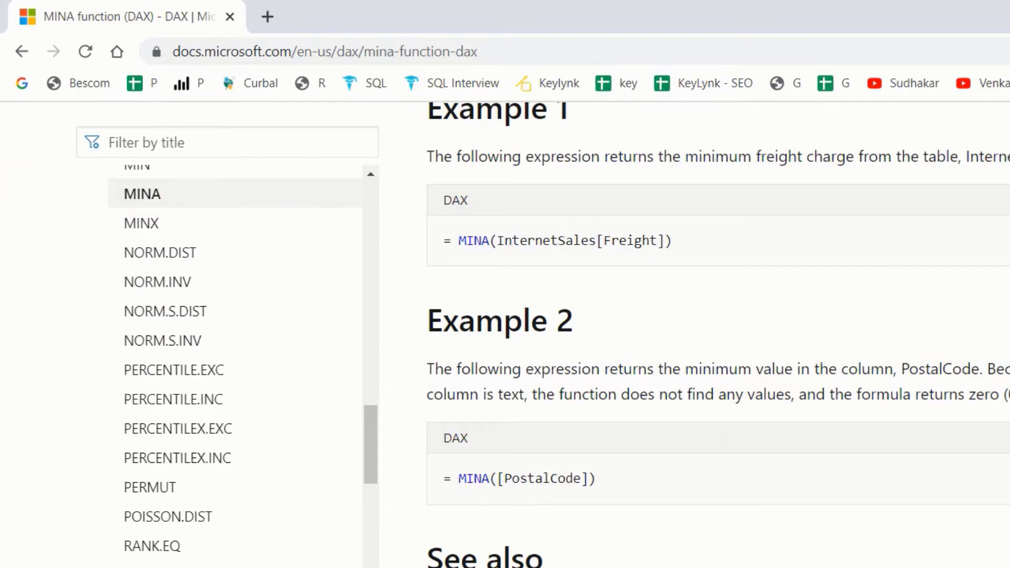
scroll(718, 334, up, 10)
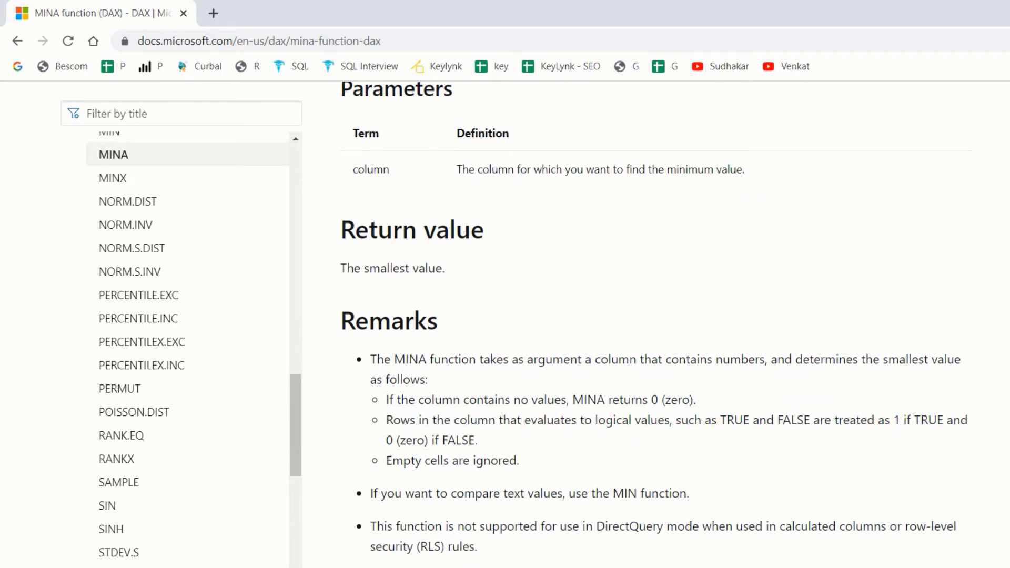
scroll(621, 421, down, 3)
key(alt+Tab)
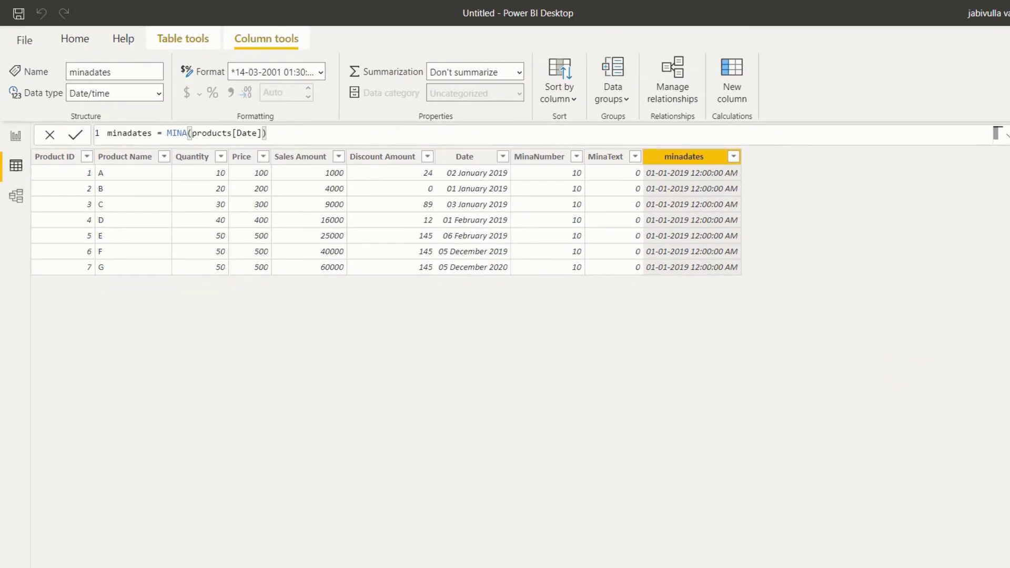
Add minaTrue = MINA('Mina'[Logical Value1]) to the Mina table, then begin another new column.
click(913, 192)
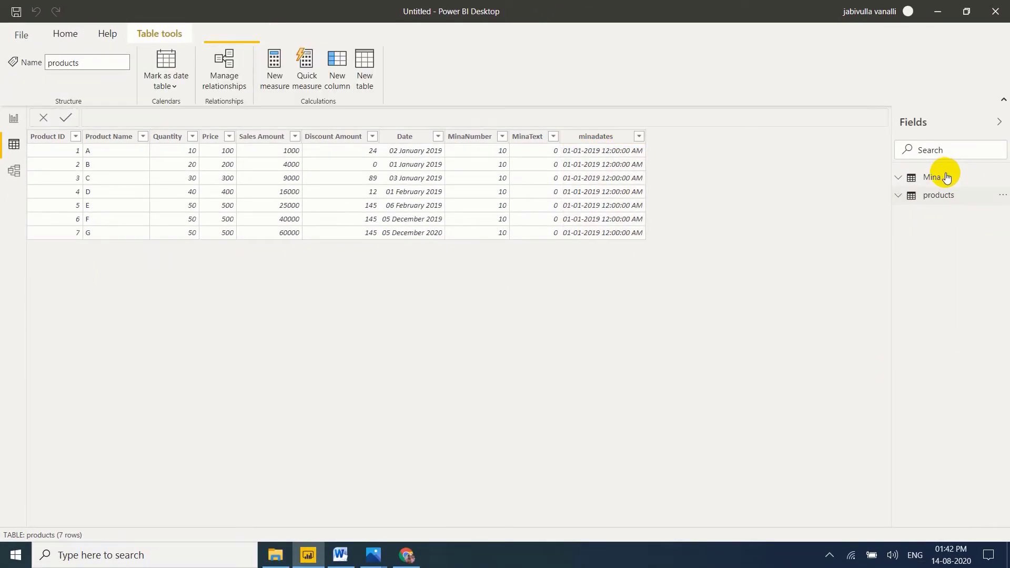
click(934, 177)
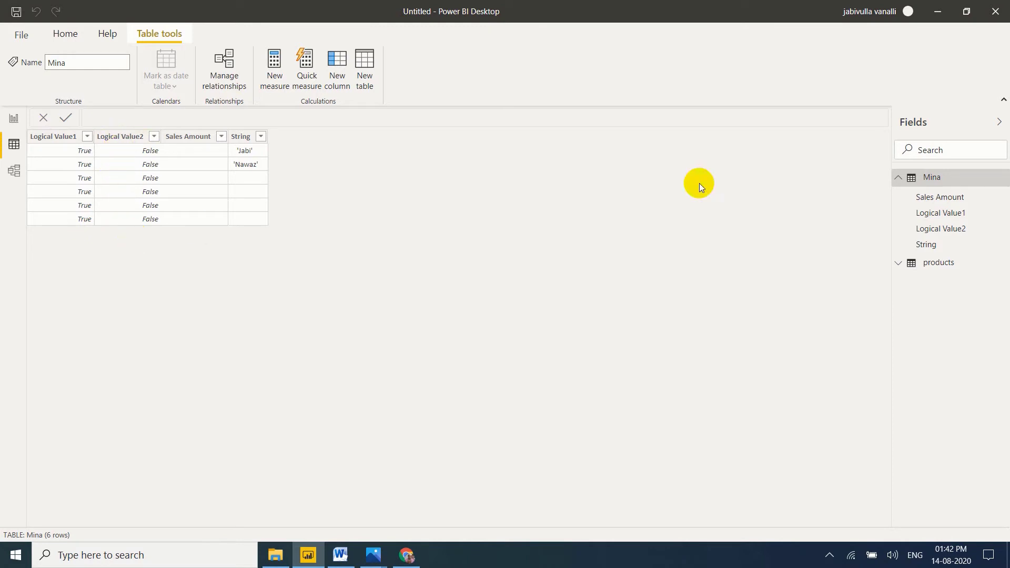
right_click(922, 181)
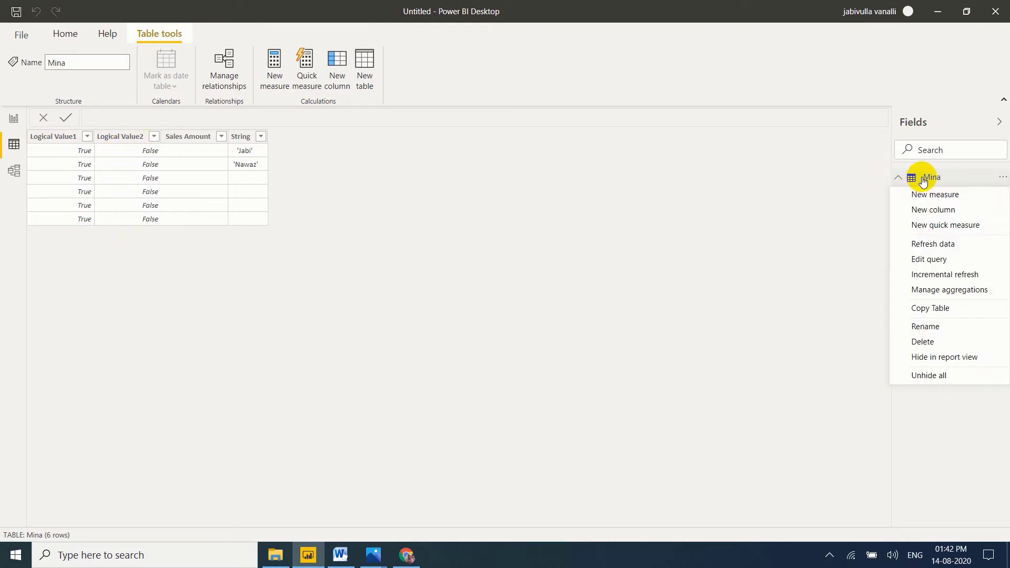
click(936, 217)
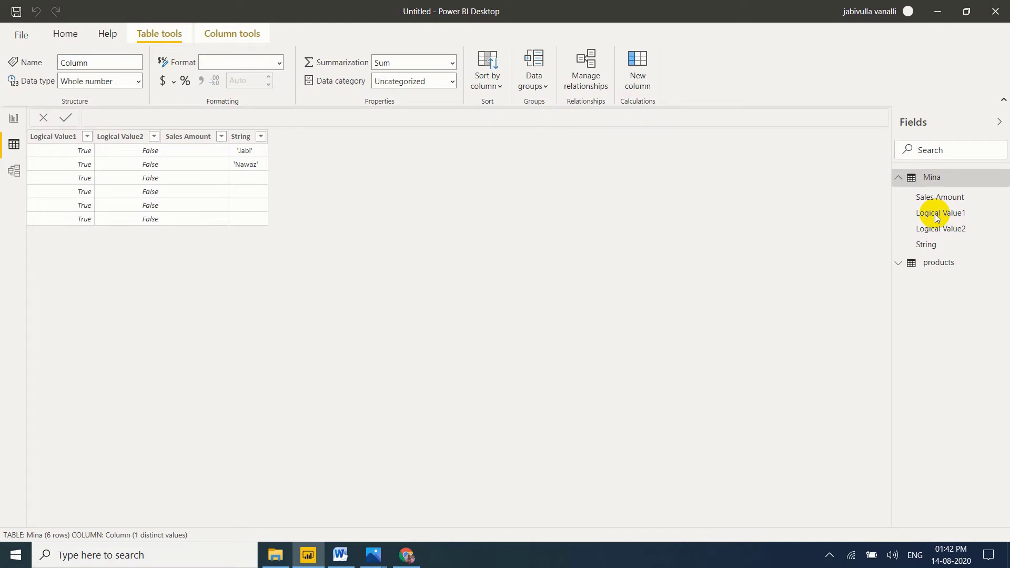
text(min)
text(aTr)
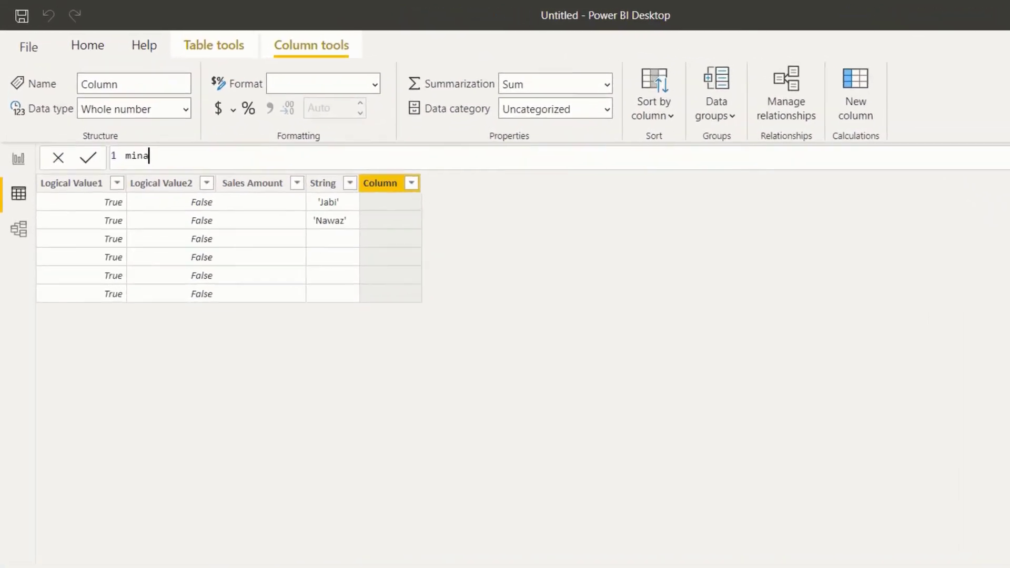
text(u)
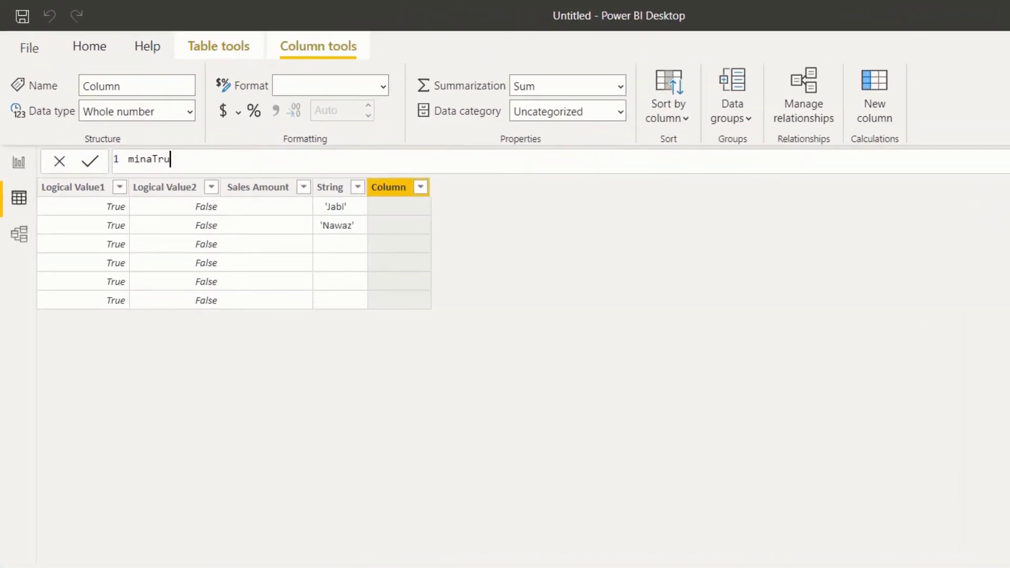
text(e = )
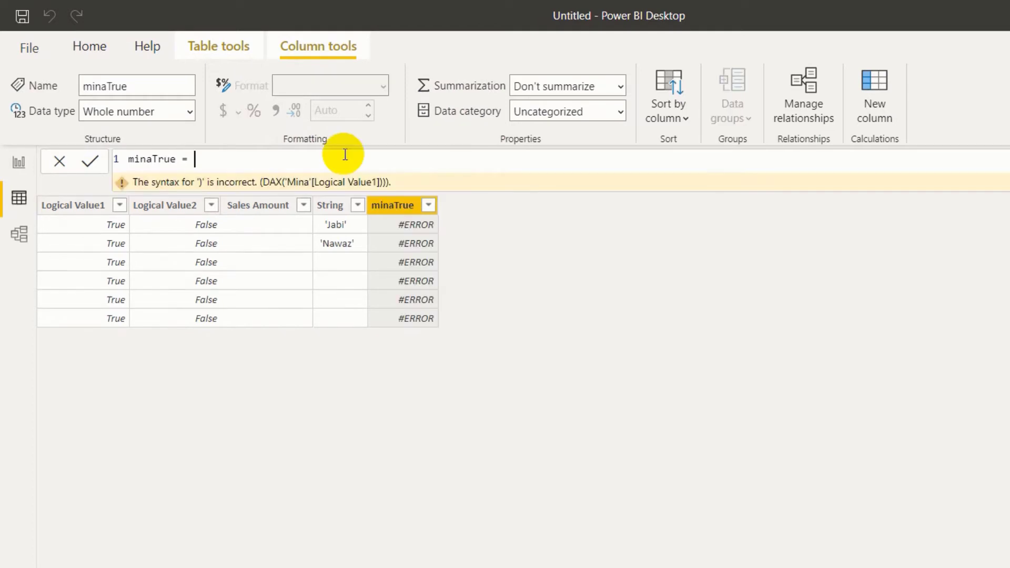
text(mina)
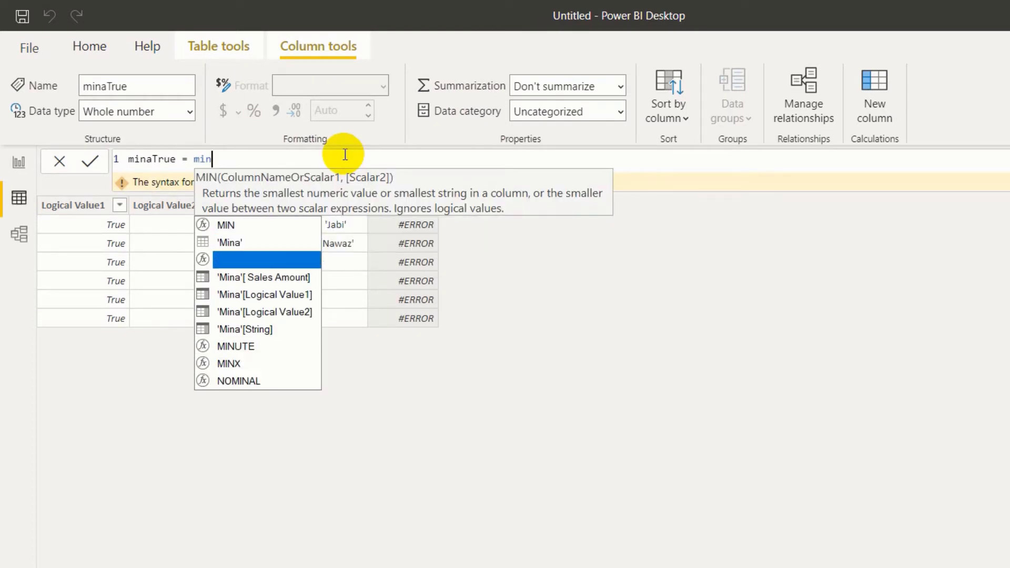
key(Tab)
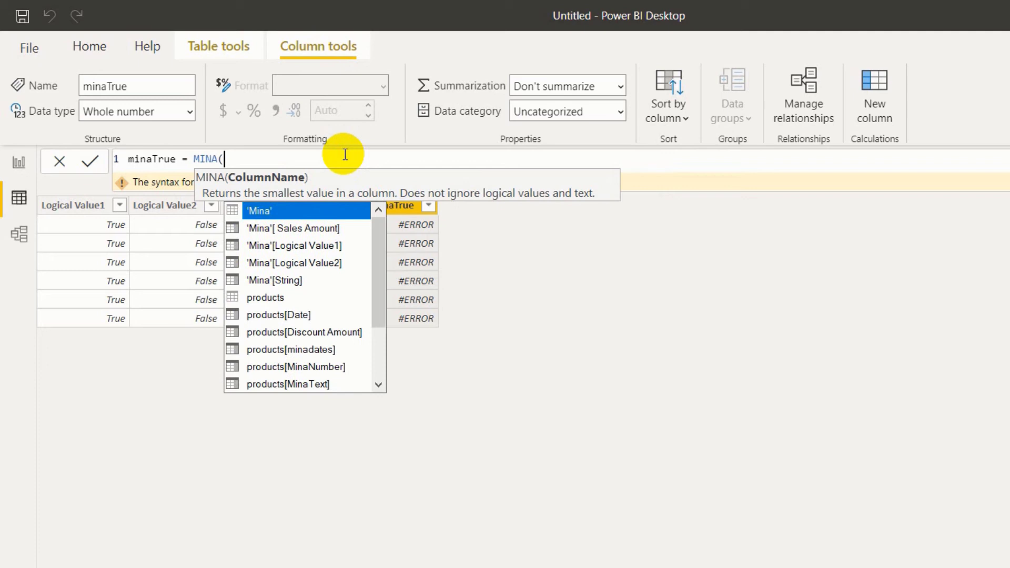
text(lo)
key(Tab)
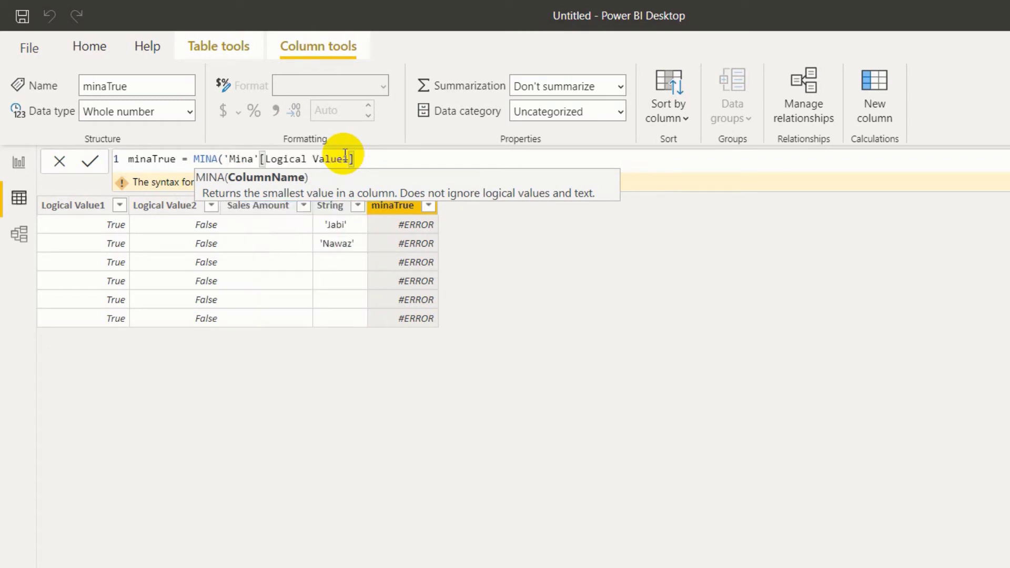
text())
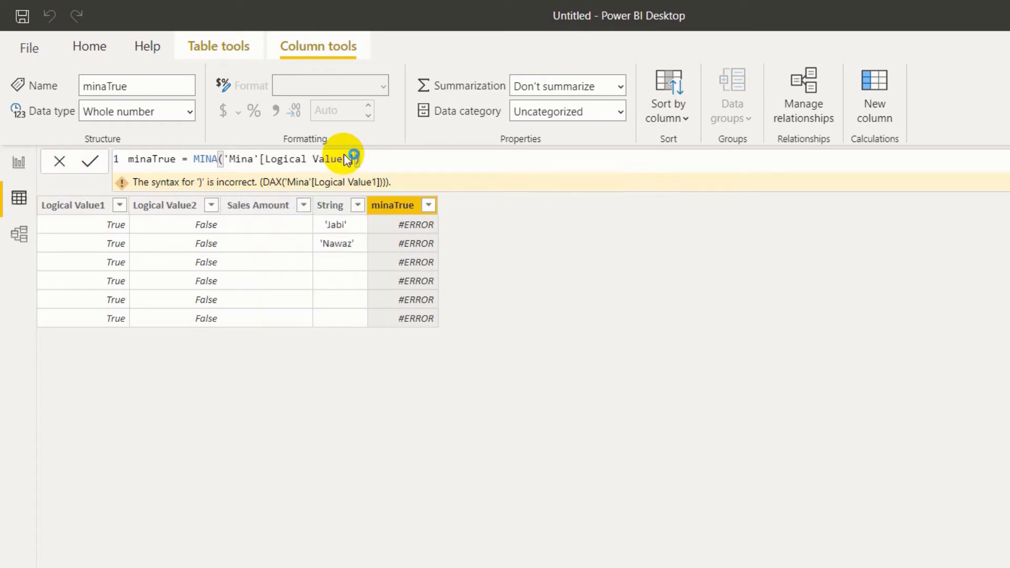
key(Return)
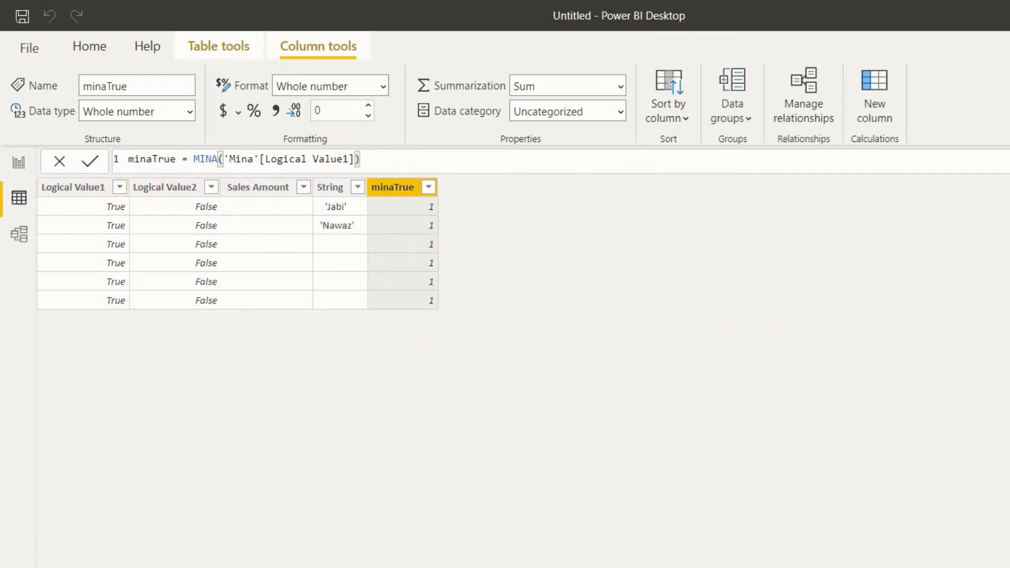
right_click(979, 177)
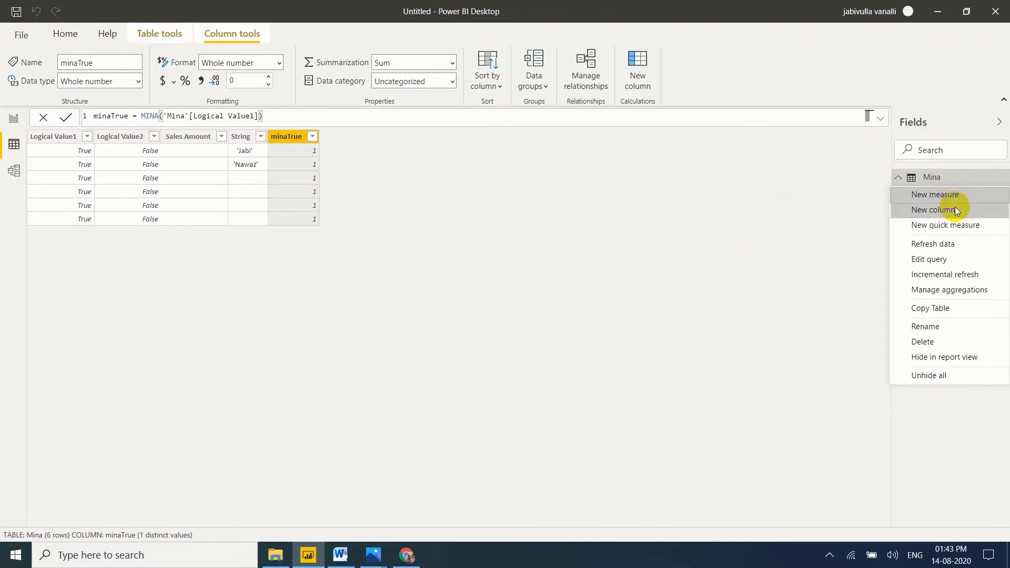
click(956, 210)
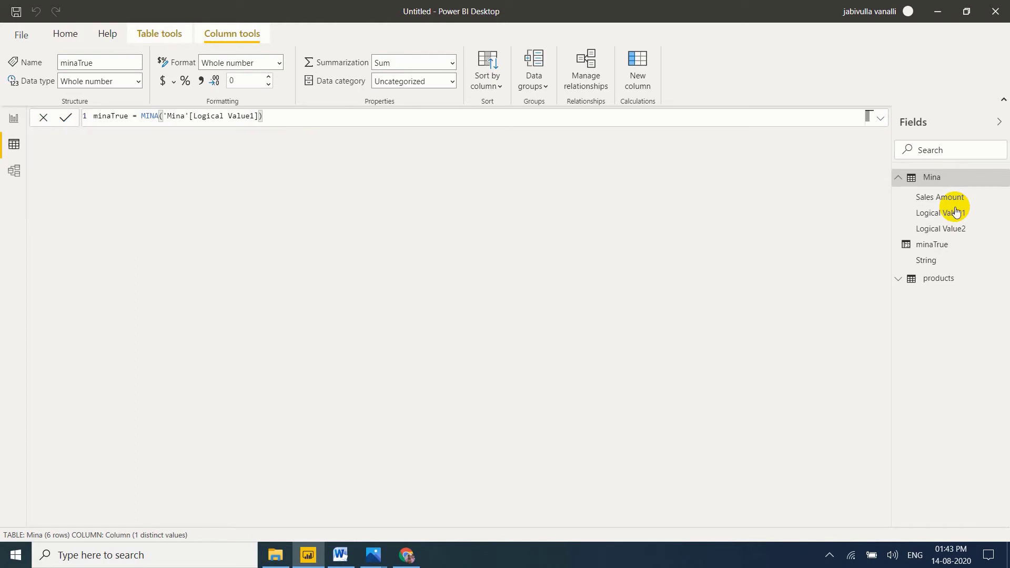
Add the column minafalse = MINA('Mina'[Logical Value2]), then select the products table.
text(mina)
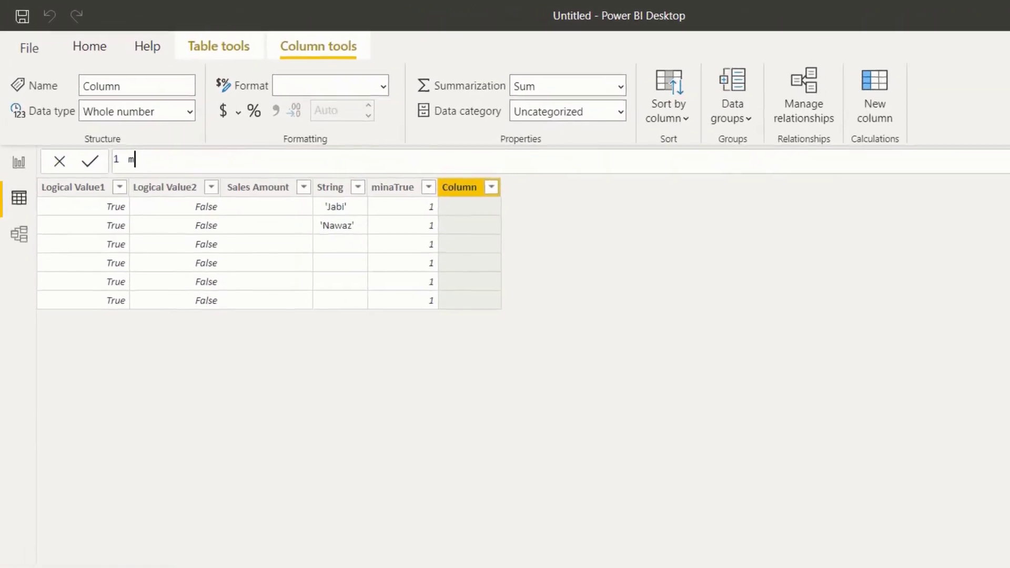
text(fals)
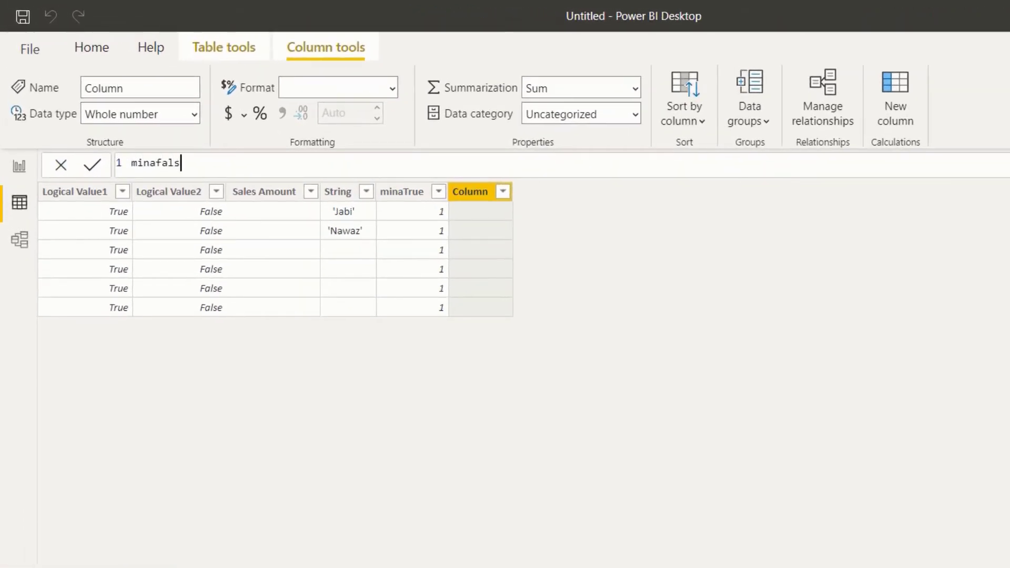
text(e = mina)
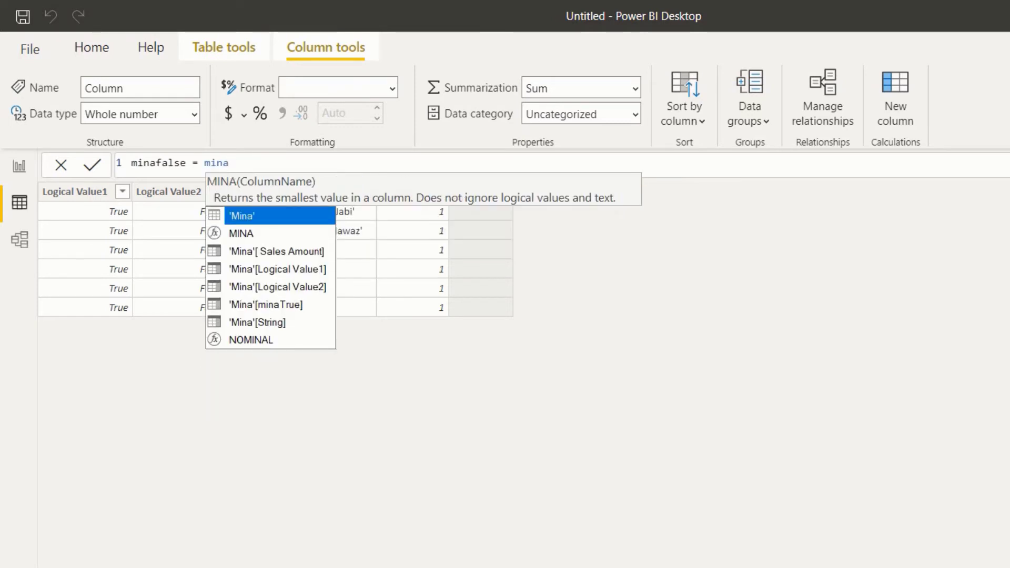
key(Down)
key(Tab)
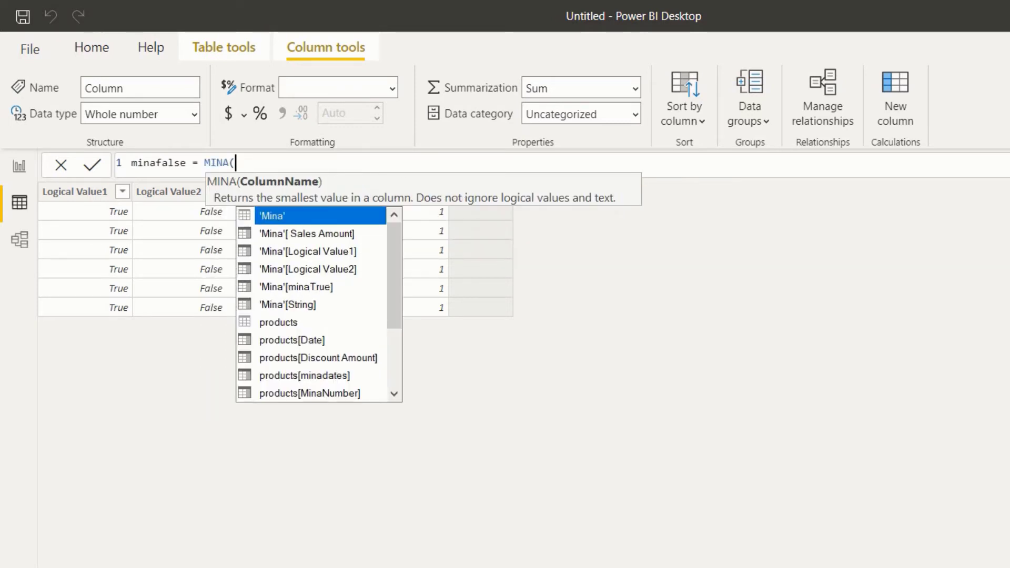
key(Down)
key(Down)
key(Down)
key(Tab)
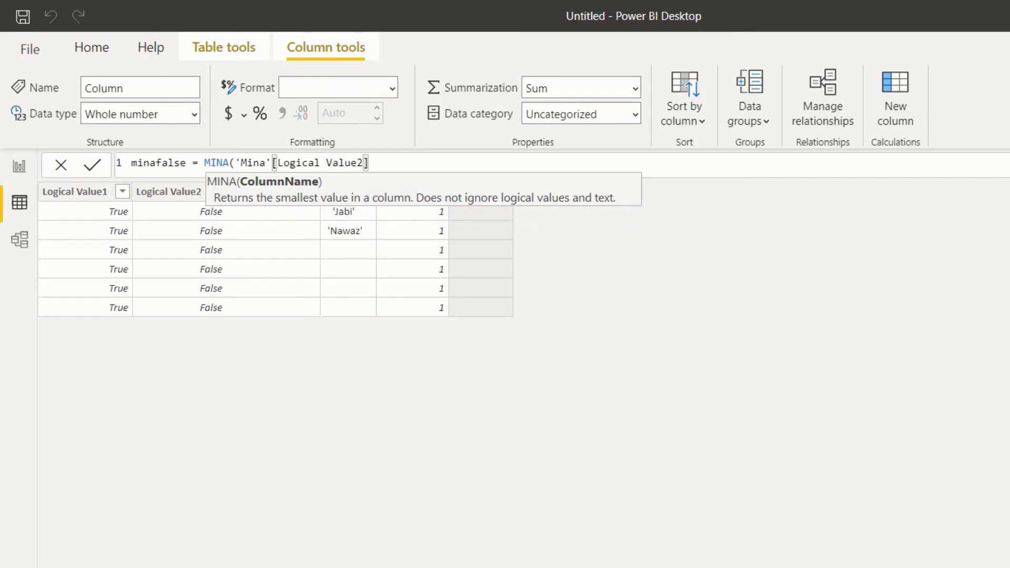
text())
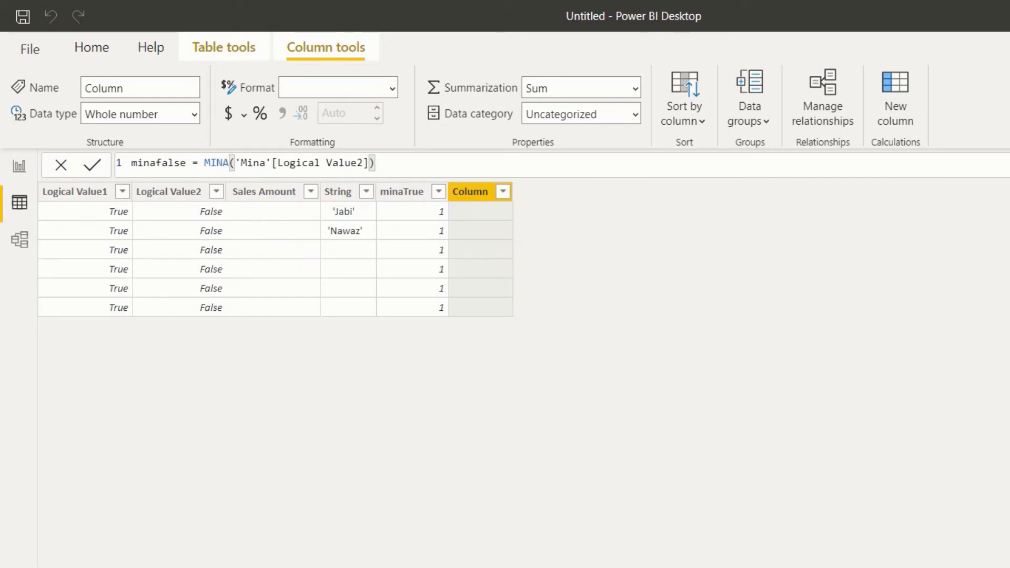
key(Return)
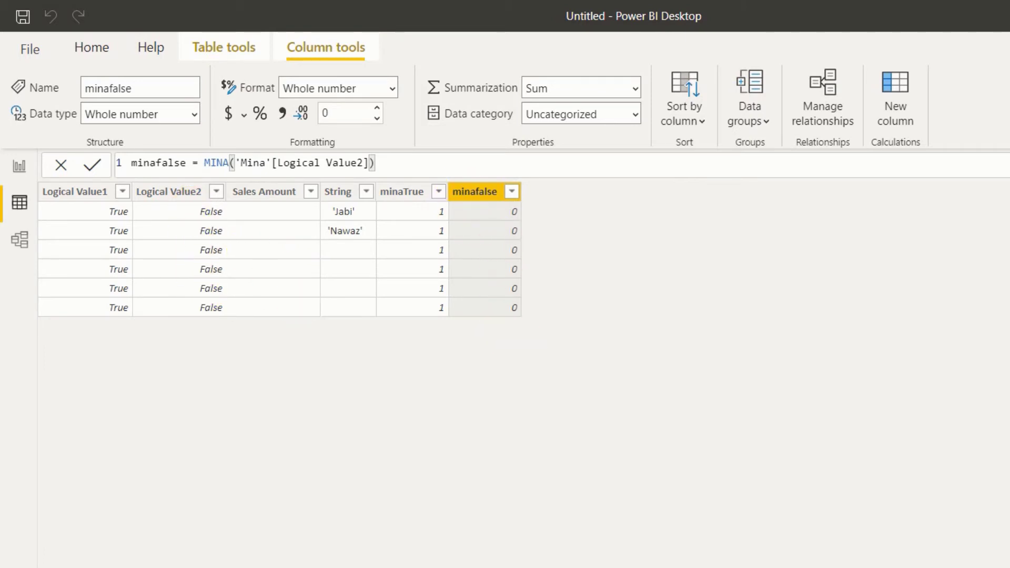
click(868, 480)
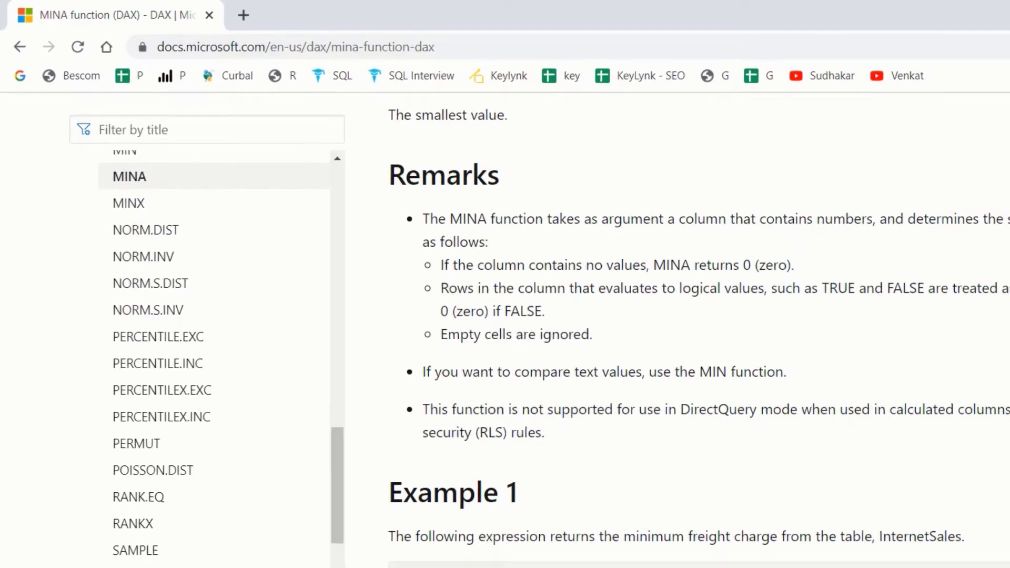
Scroll the MINA documentation page down to the examples.
drag(1003, 343, 999, 405)
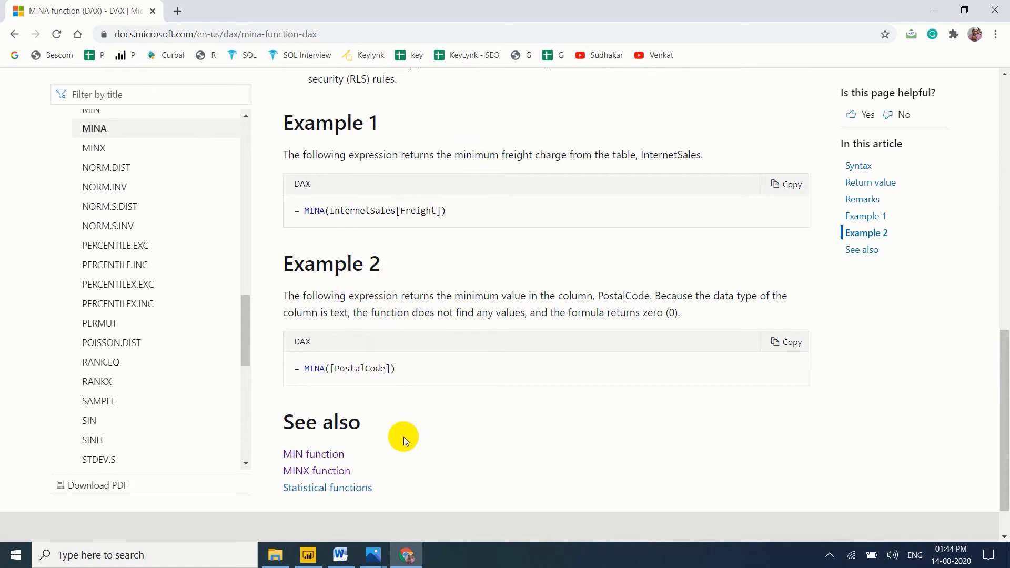
Back in Power BI, connect to the recent SQL Server source and select the AdventureWorksDW2017 database.
click(303, 559)
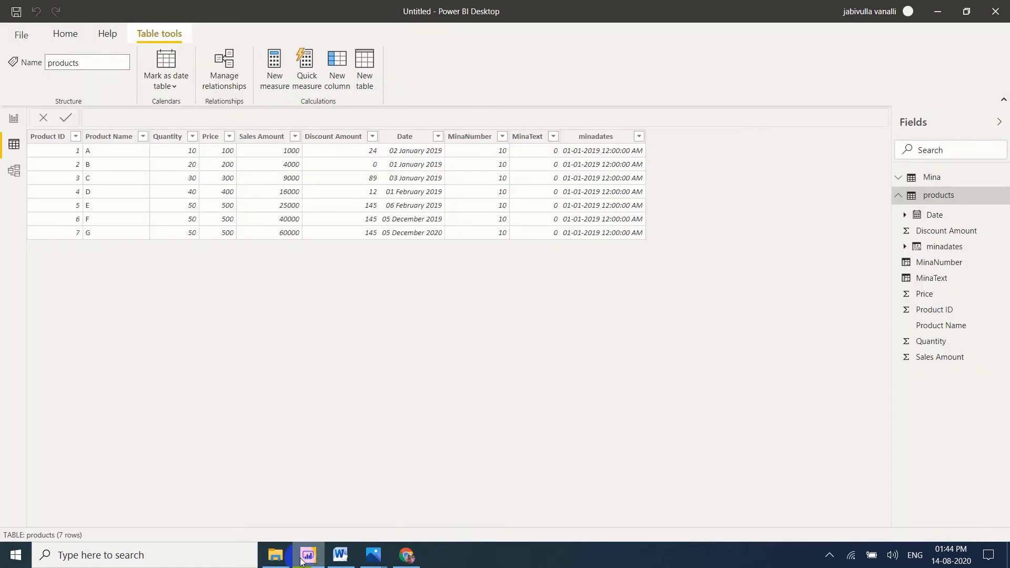
click(16, 119)
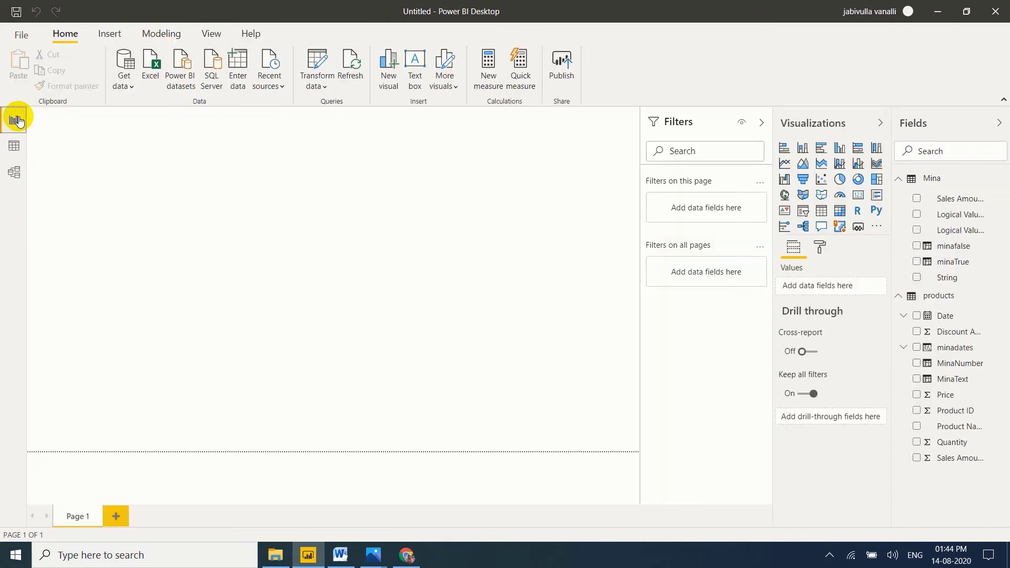
click(266, 78)
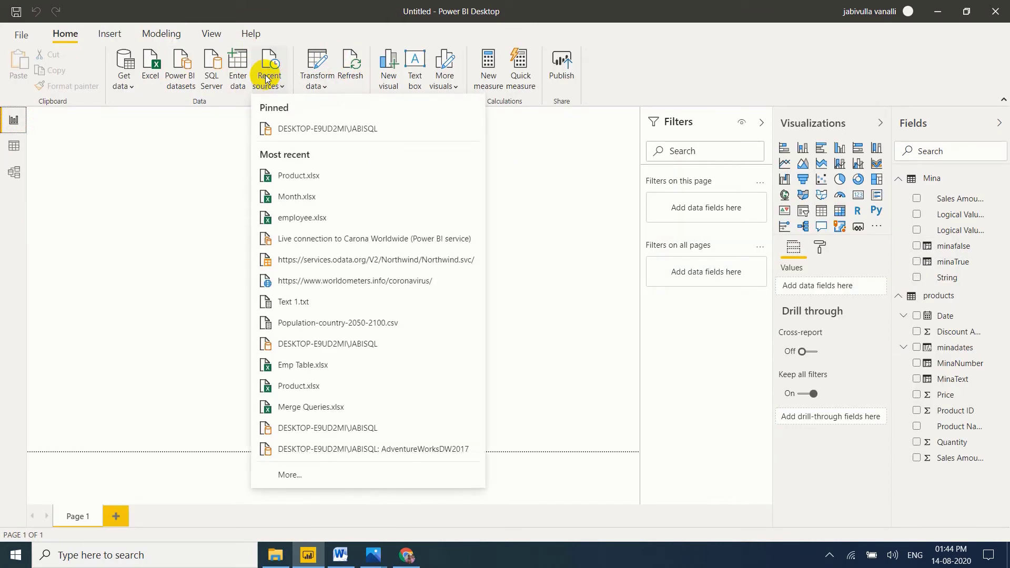
click(321, 129)
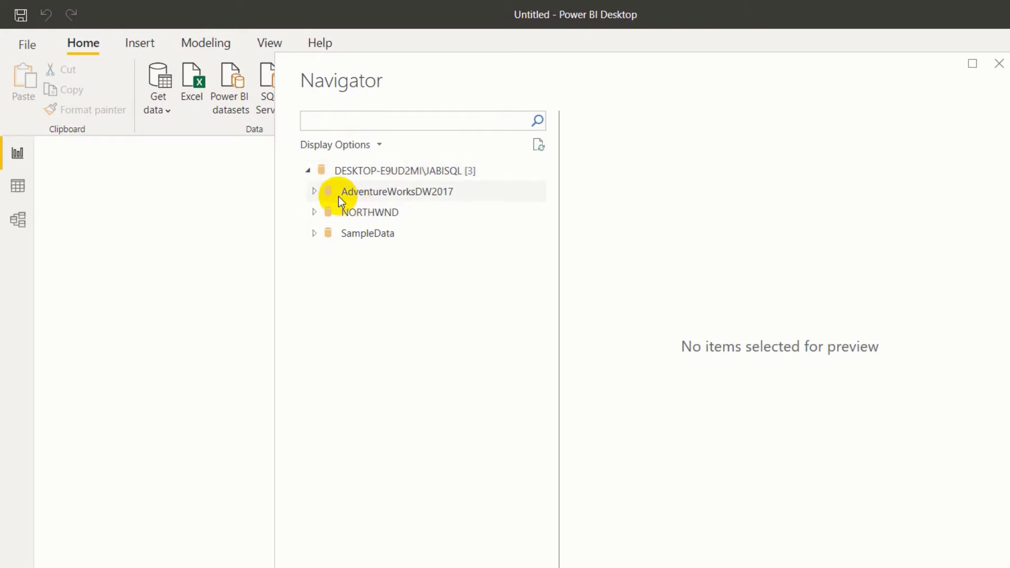
click(319, 191)
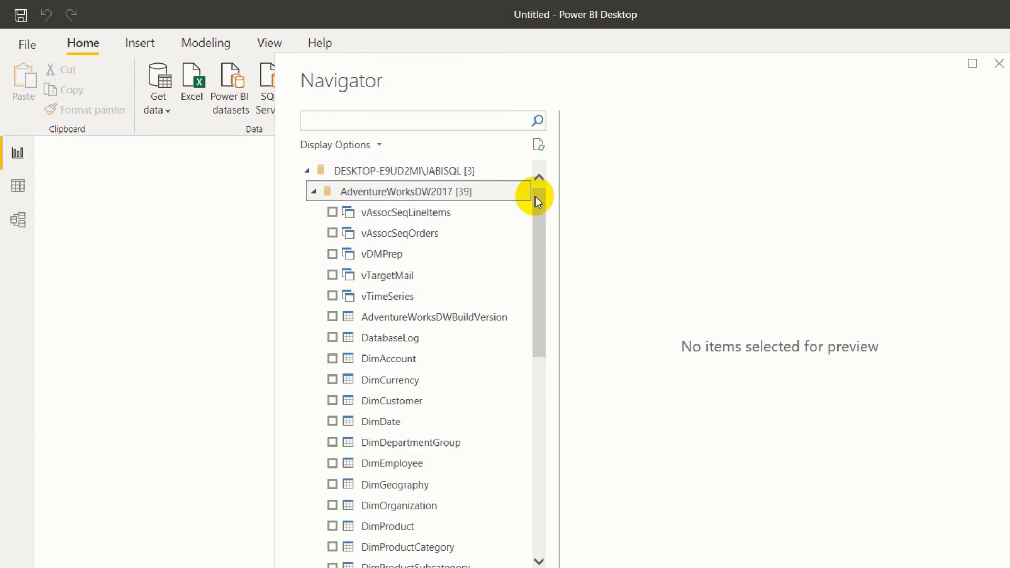
Check FactInternetSales in Navigator and load it in Import mode.
drag(535, 197, 554, 355)
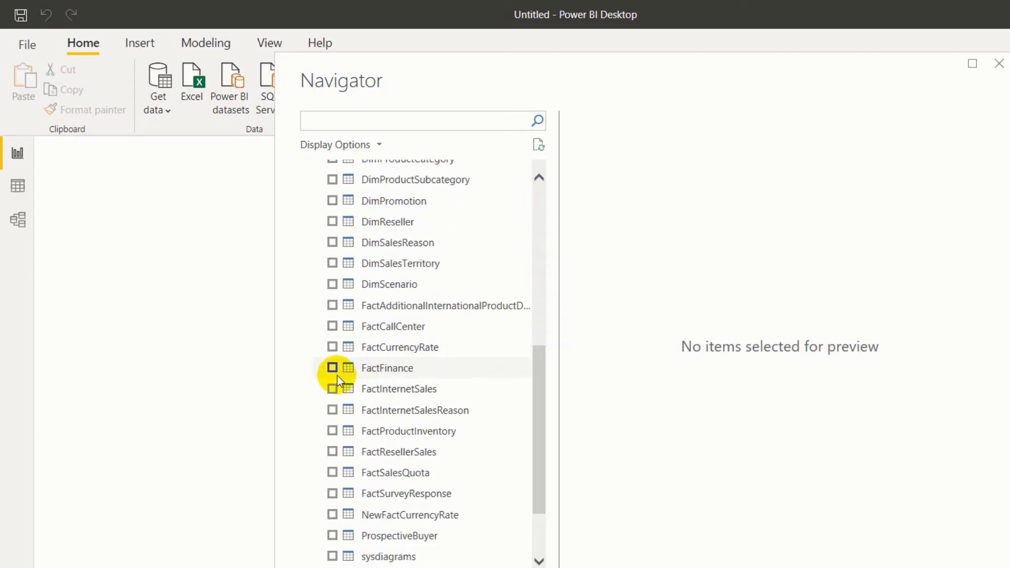
click(332, 390)
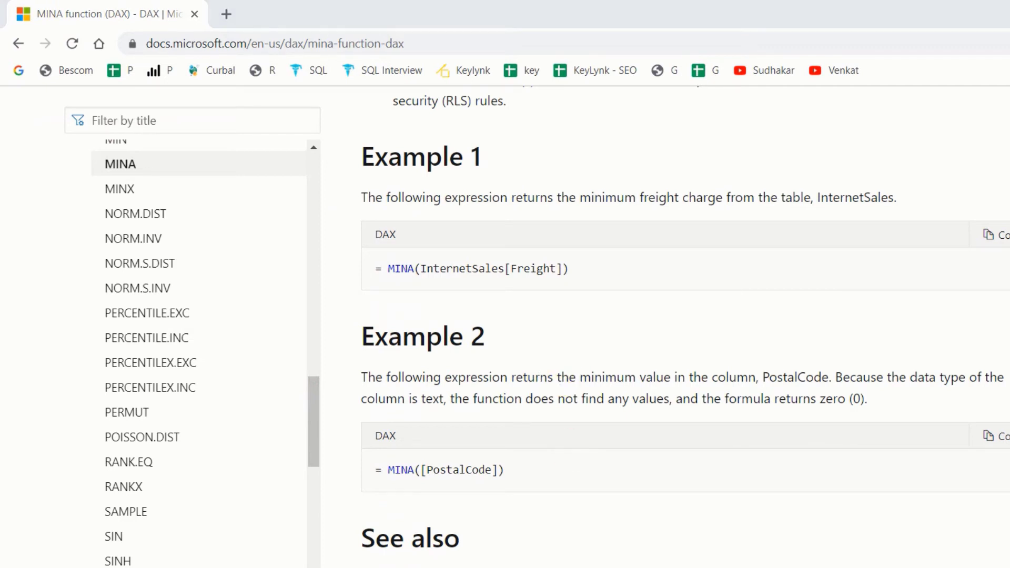
key(alt+Tab)
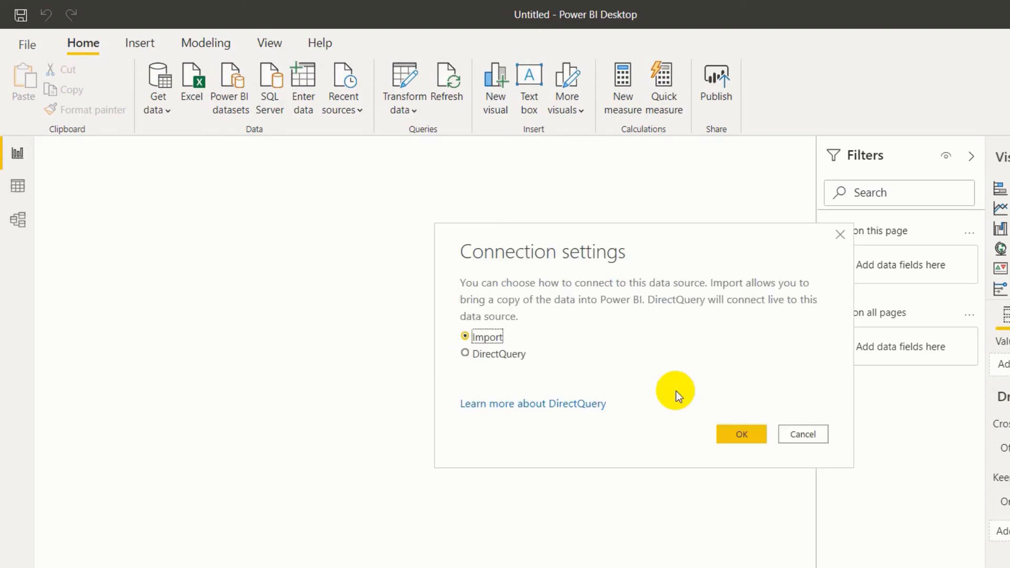
click(742, 434)
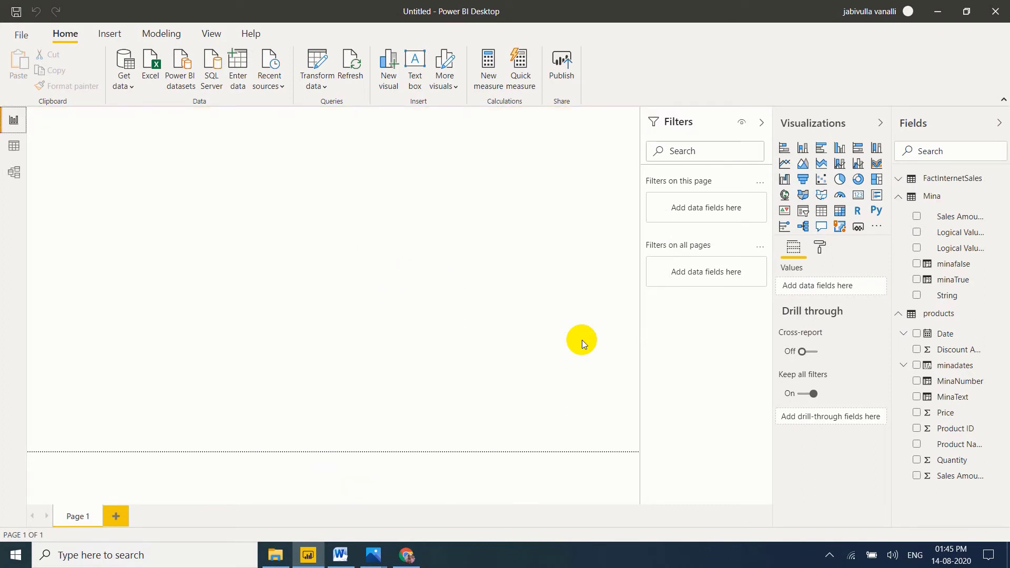
Collapse the Mina and products tables and expand FactInternetSales to its Freight field.
click(900, 197)
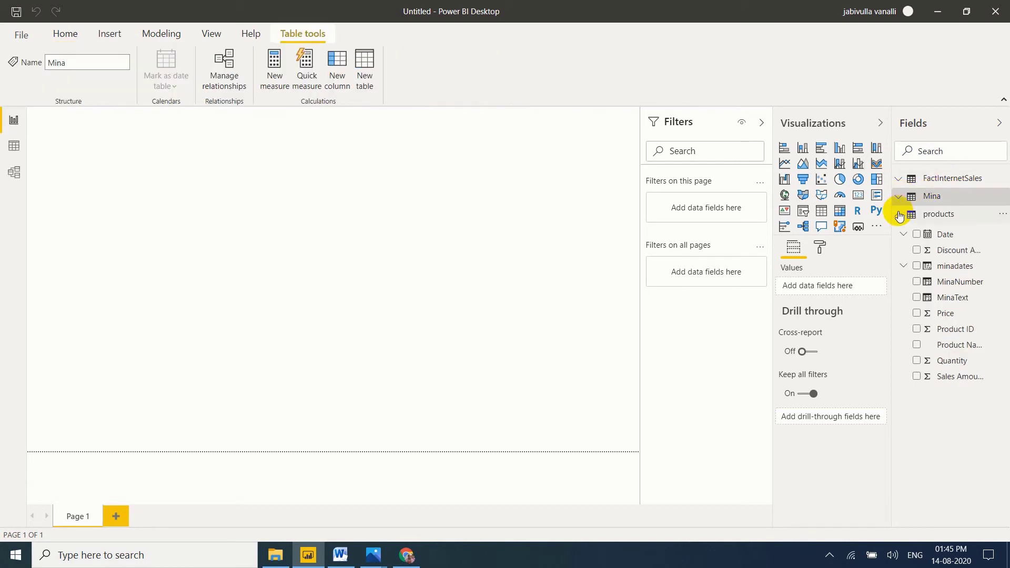
click(899, 217)
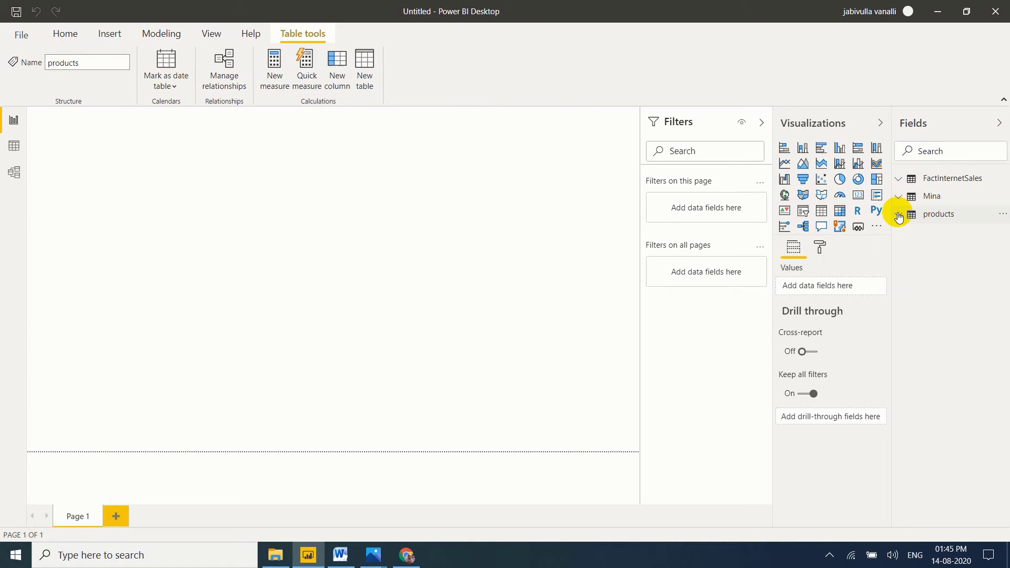
click(930, 178)
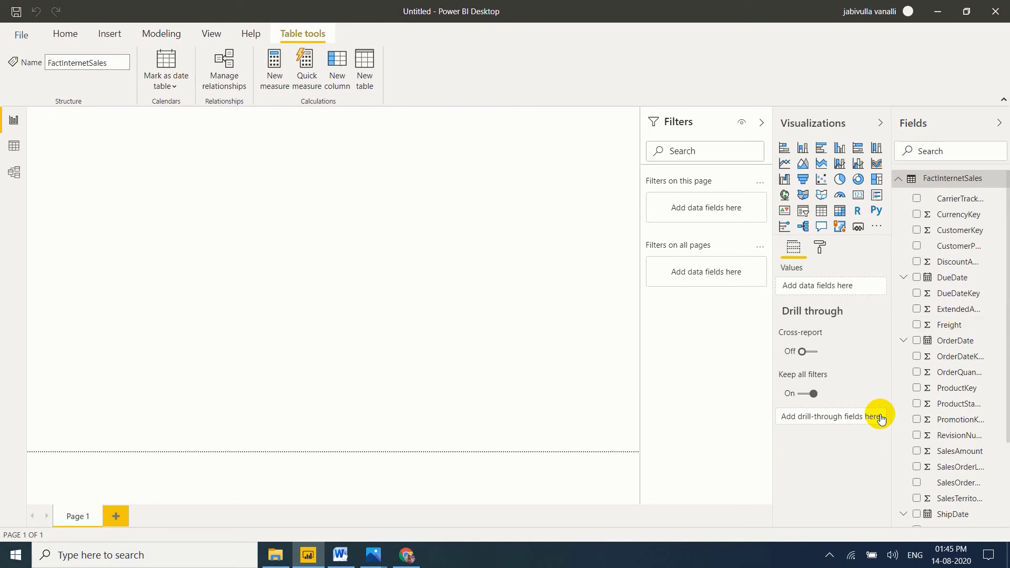
click(944, 323)
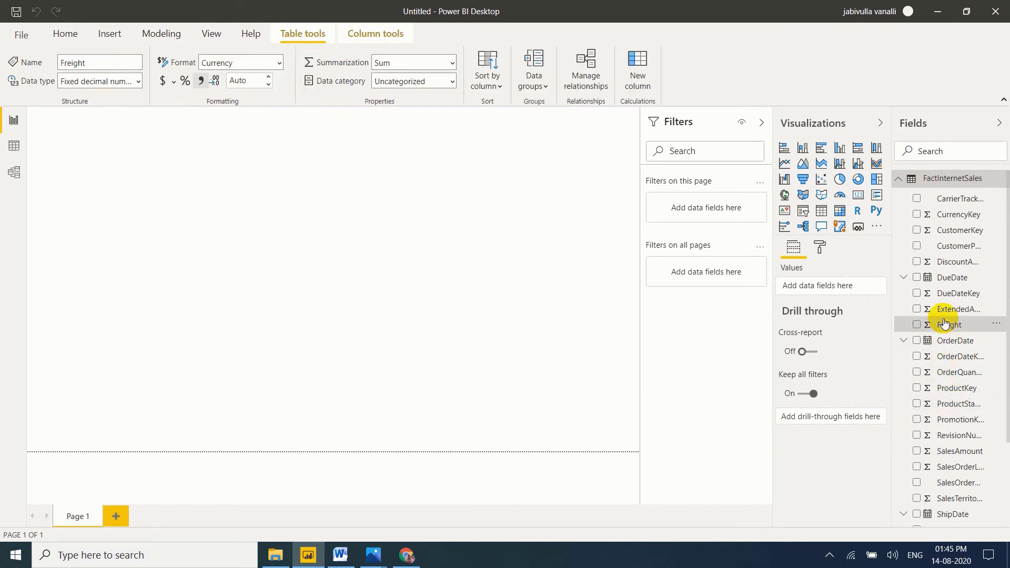
In Data view, search 'fre' to inspect the Freight column, clear the search, and return to Report view.
click(4, 149)
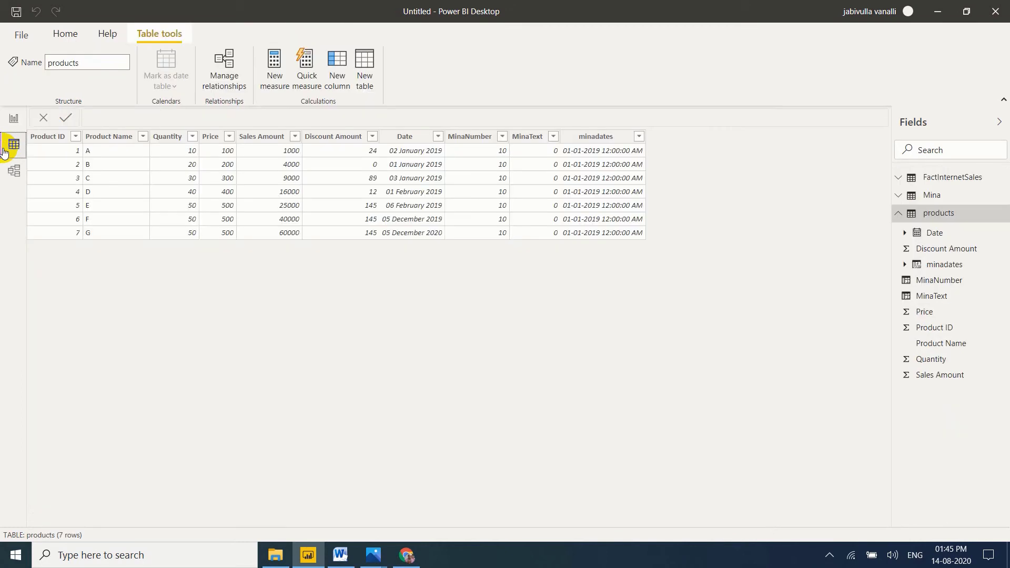
click(901, 178)
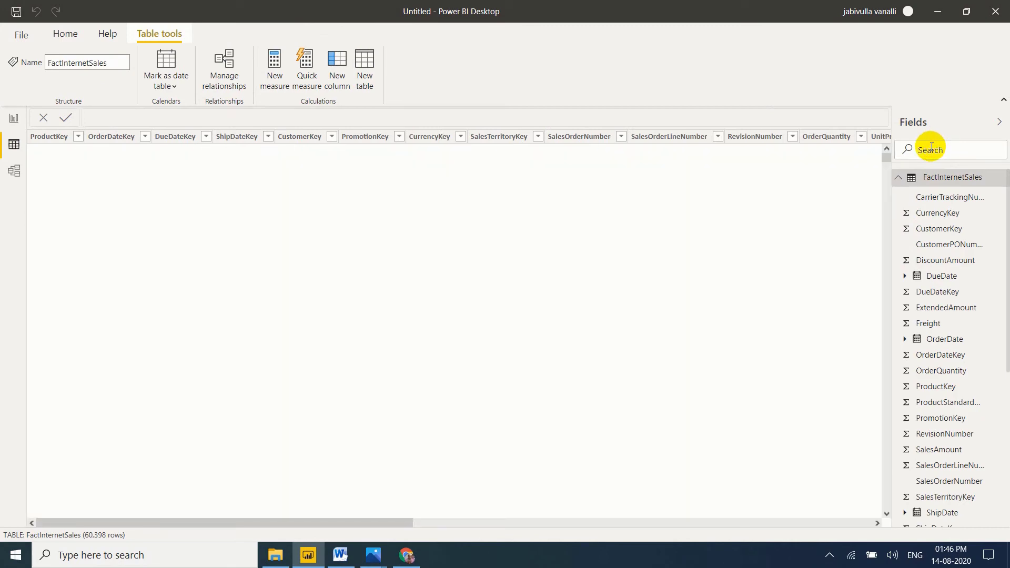
click(931, 150)
text(fre)
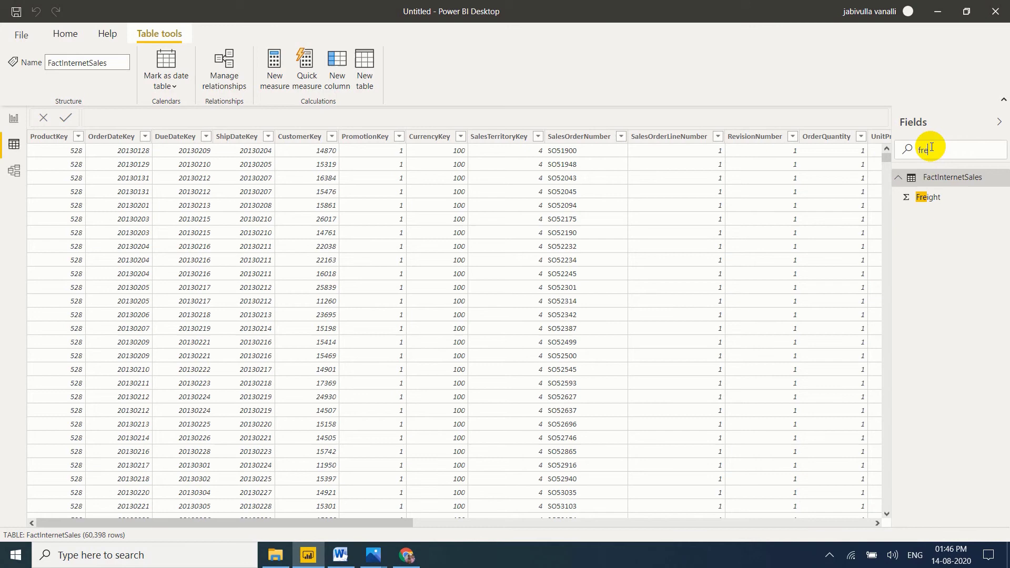
click(929, 203)
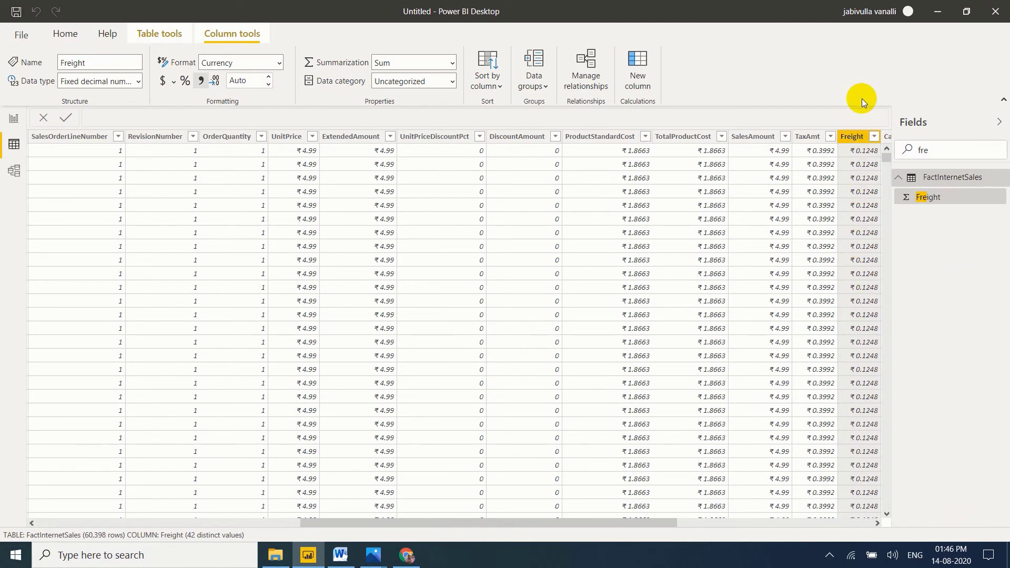
click(936, 154)
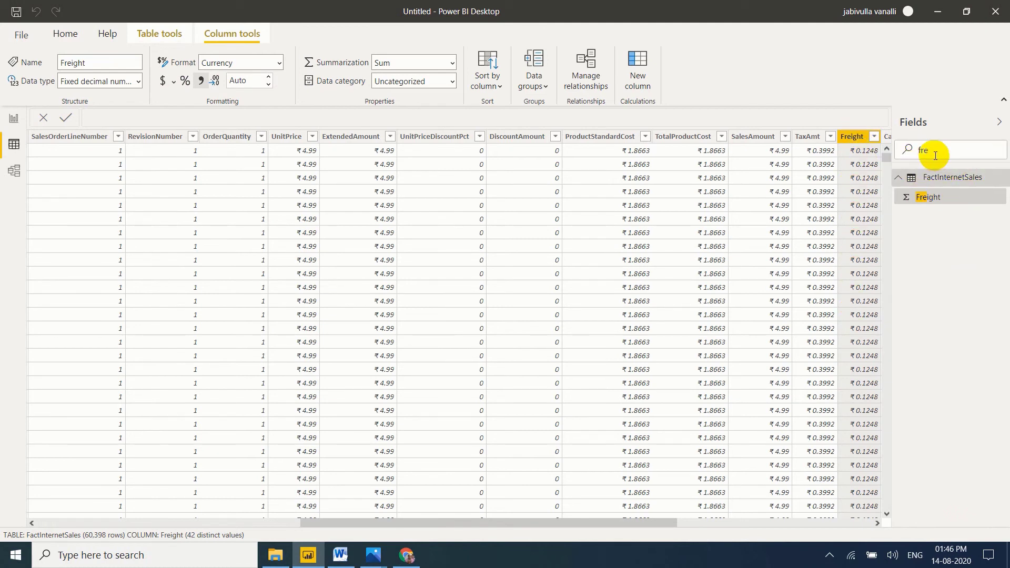
key(BackSpace)
key(BackSpace)
click(14, 117)
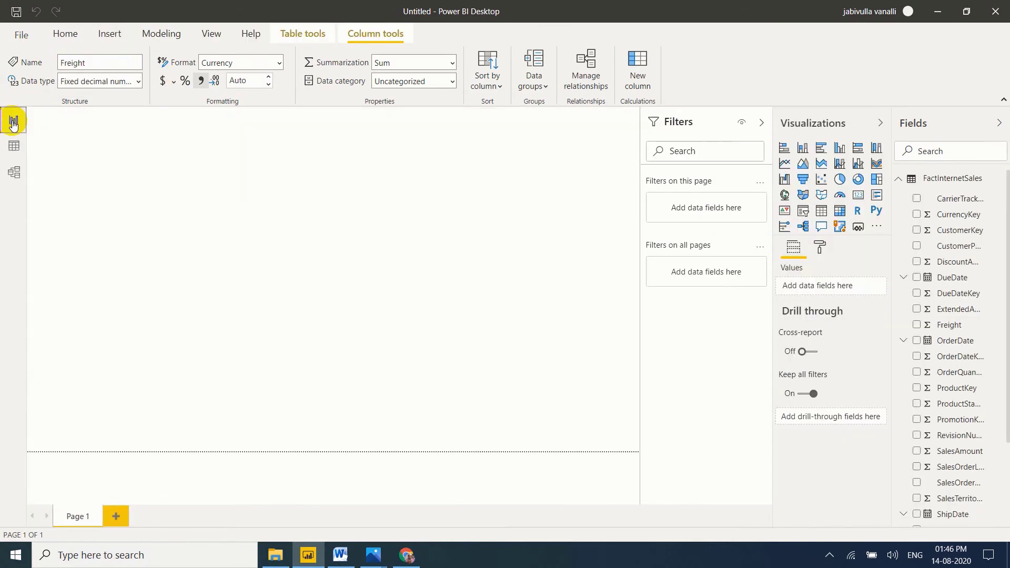
Create the FactInternetSales measure minafre = MINA(FactInternetSales[Freight]).
right_click(941, 182)
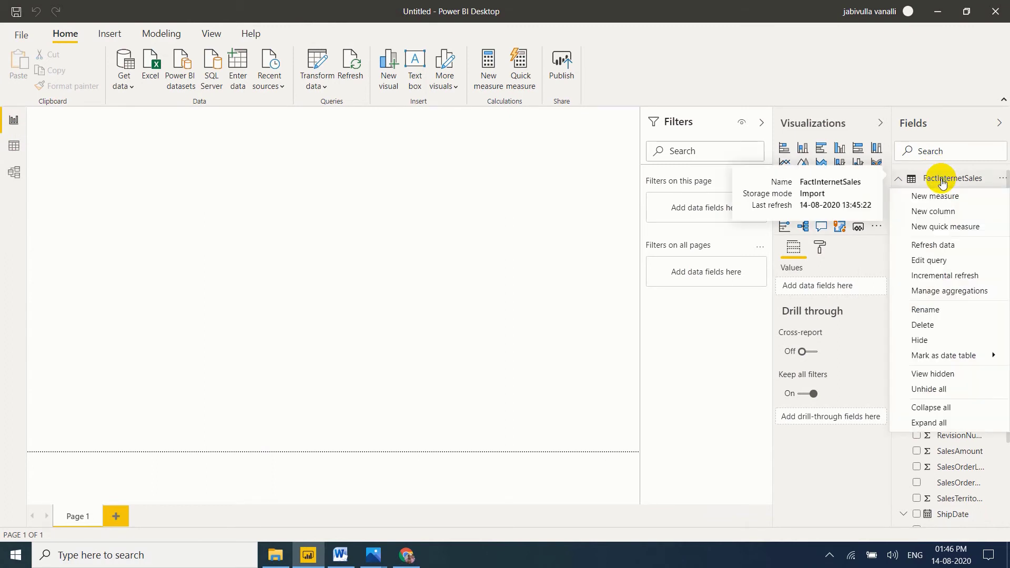
click(935, 196)
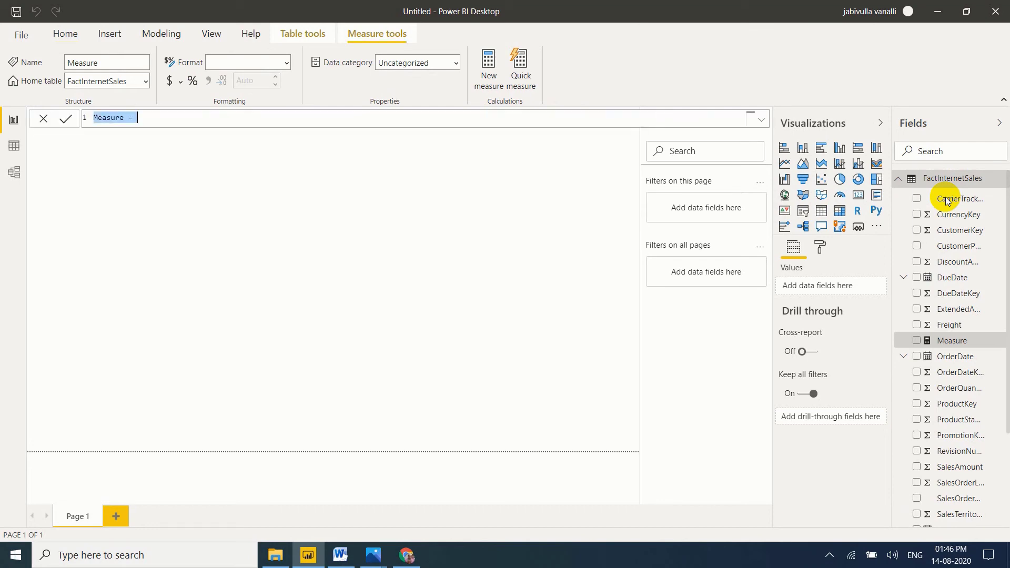
text(mina)
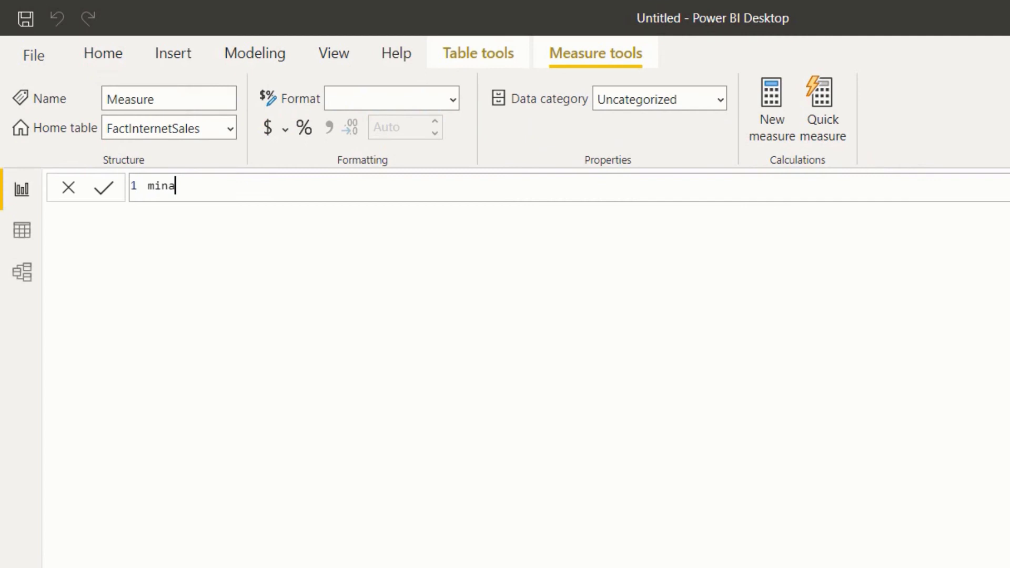
text(fre = m)
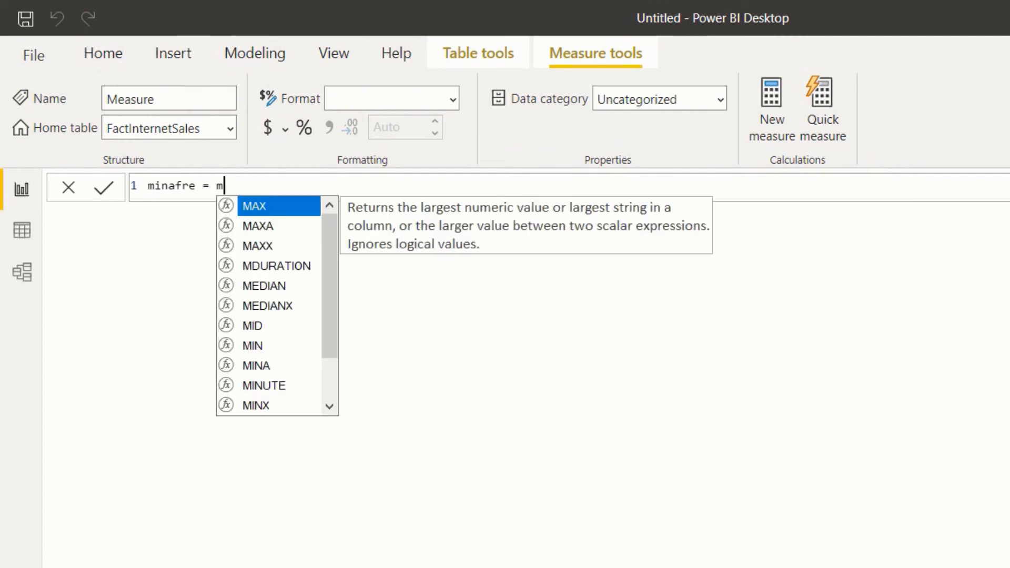
text(ina)
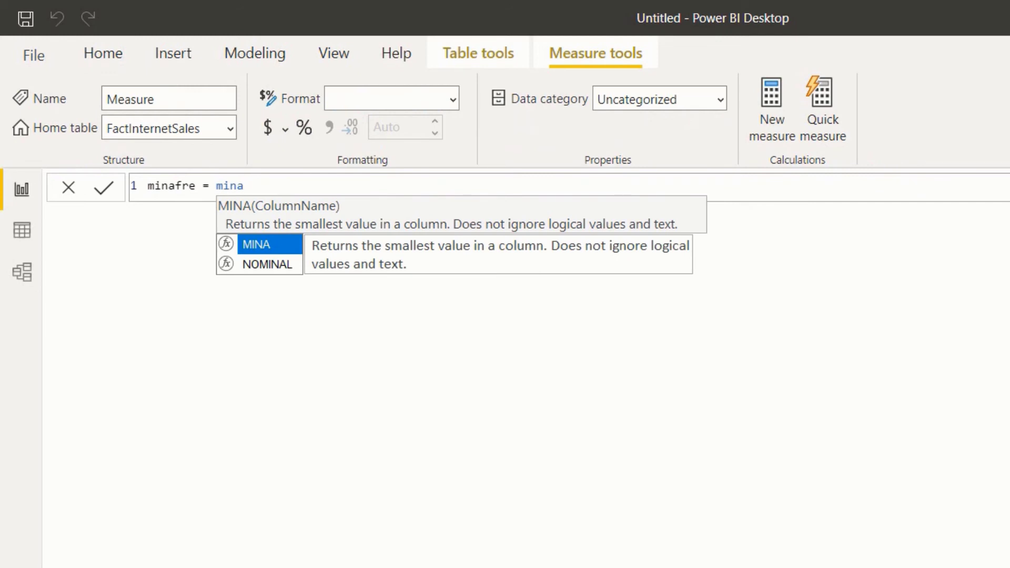
key(Tab)
text(fr)
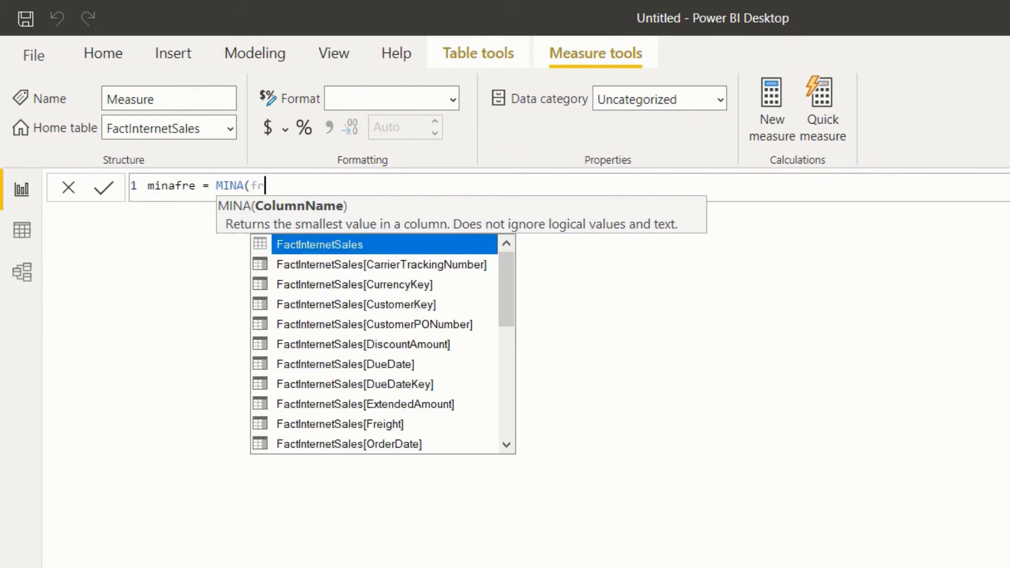
key(Tab)
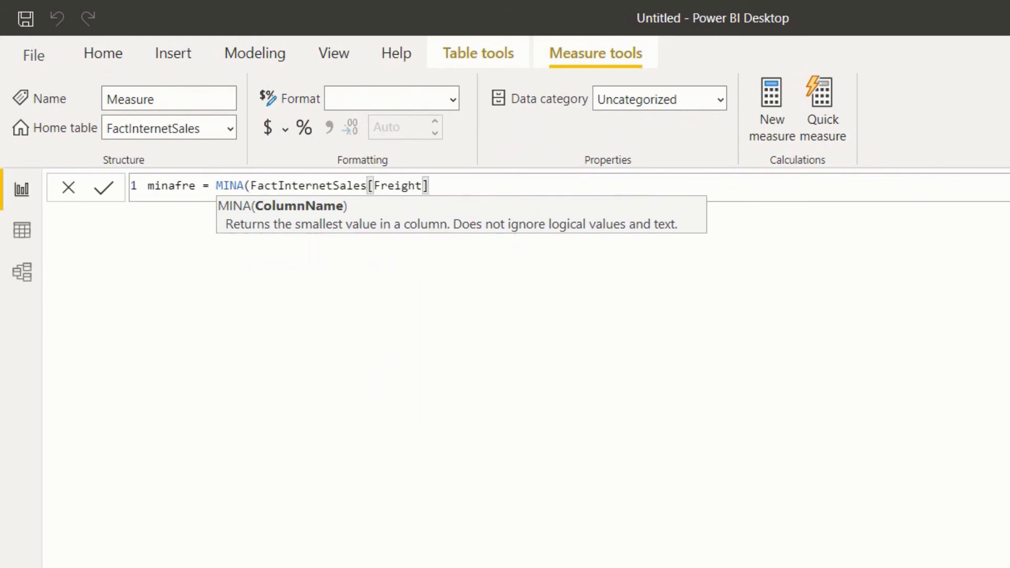
text())
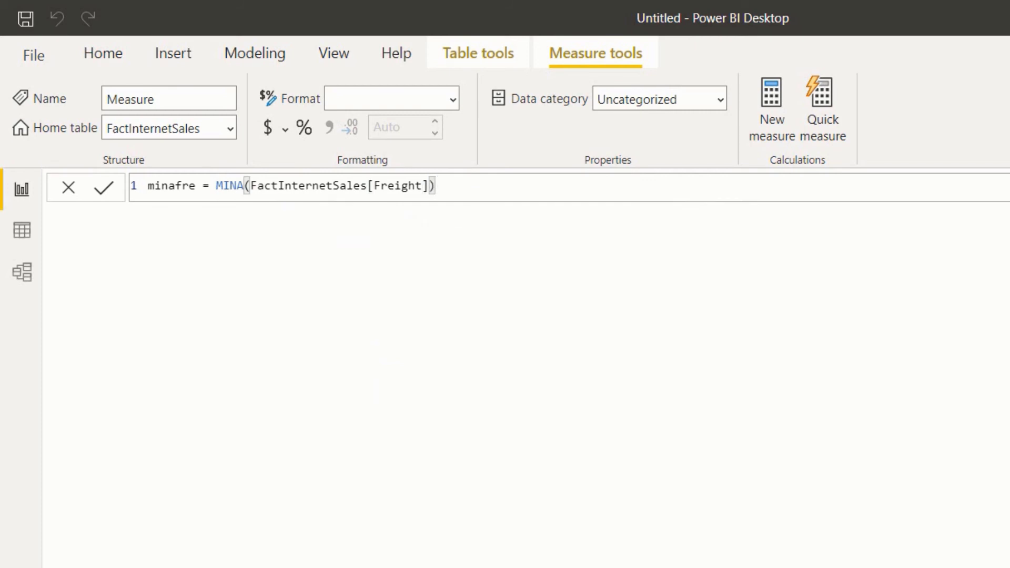
key(Return)
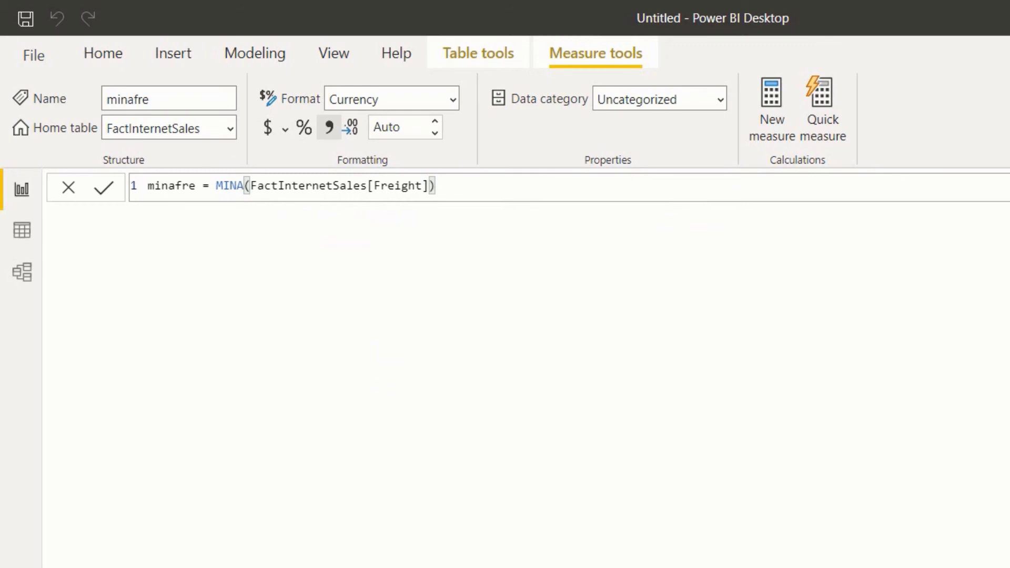
Place minafre on the canvas as a Card showing ₹ 0.0573 and resize it.
drag(840, 523, 198, 550)
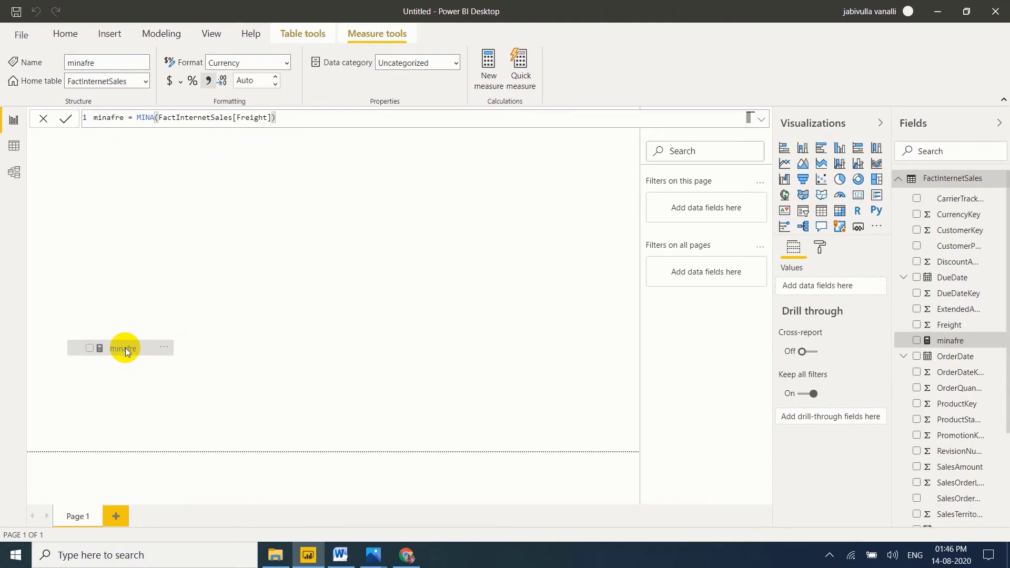
drag(126, 348, 125, 348)
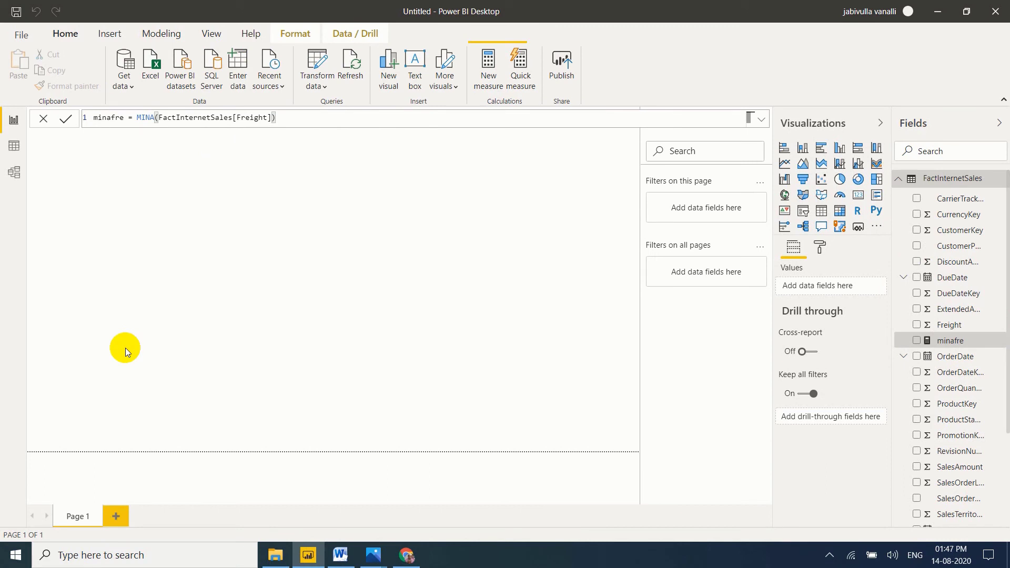
click(859, 197)
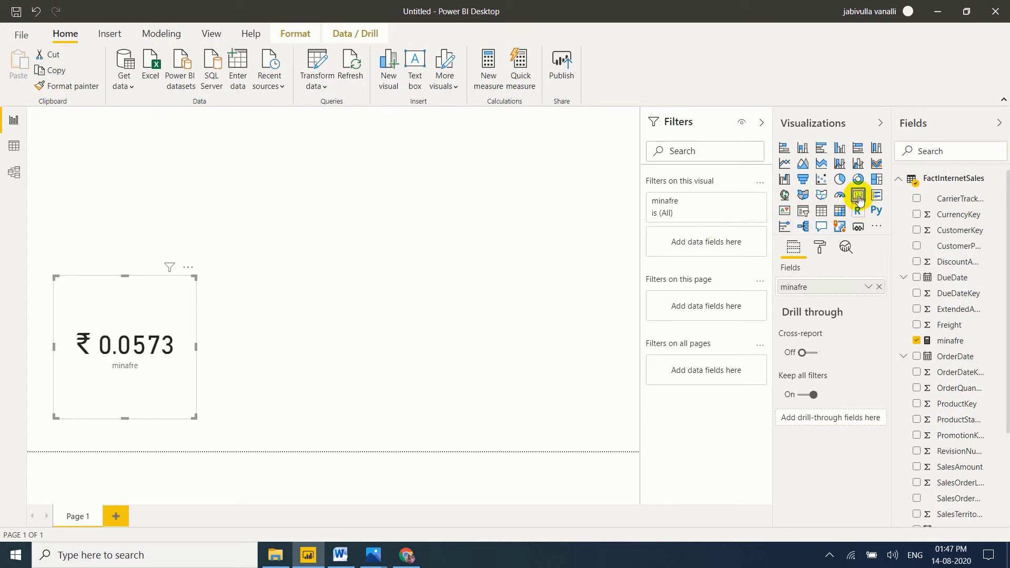
drag(193, 416, 205, 366)
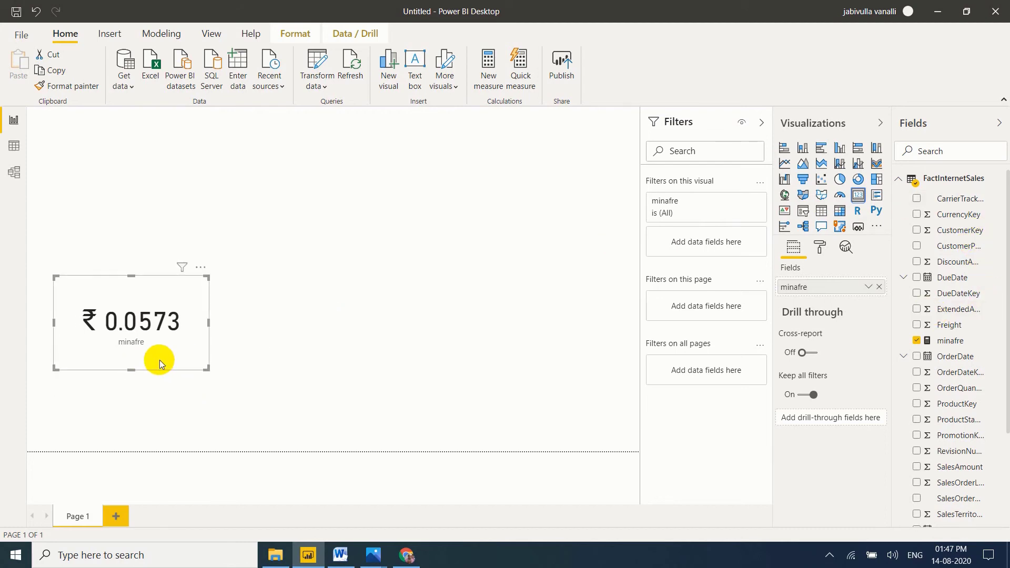
click(407, 555)
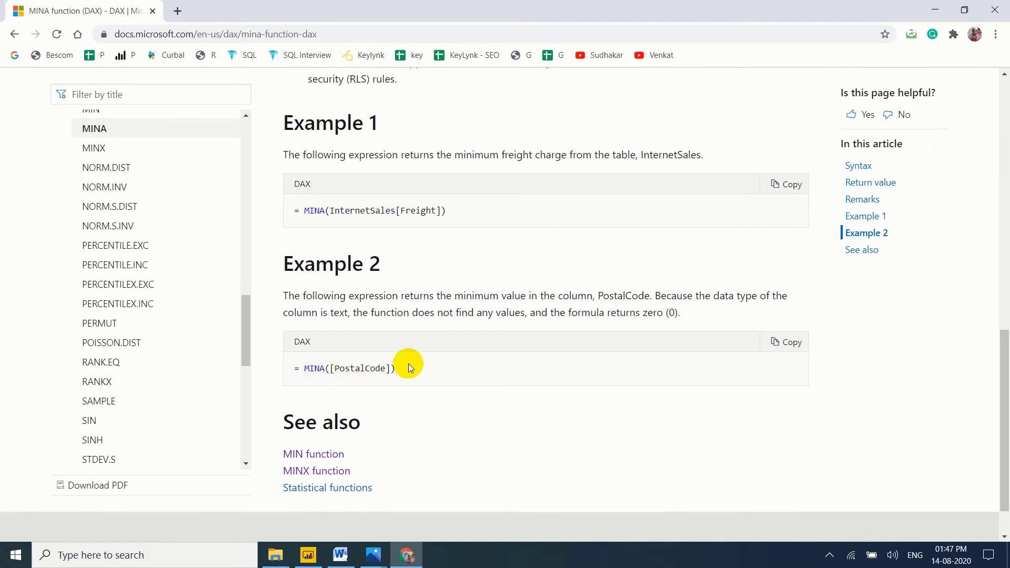
click(310, 556)
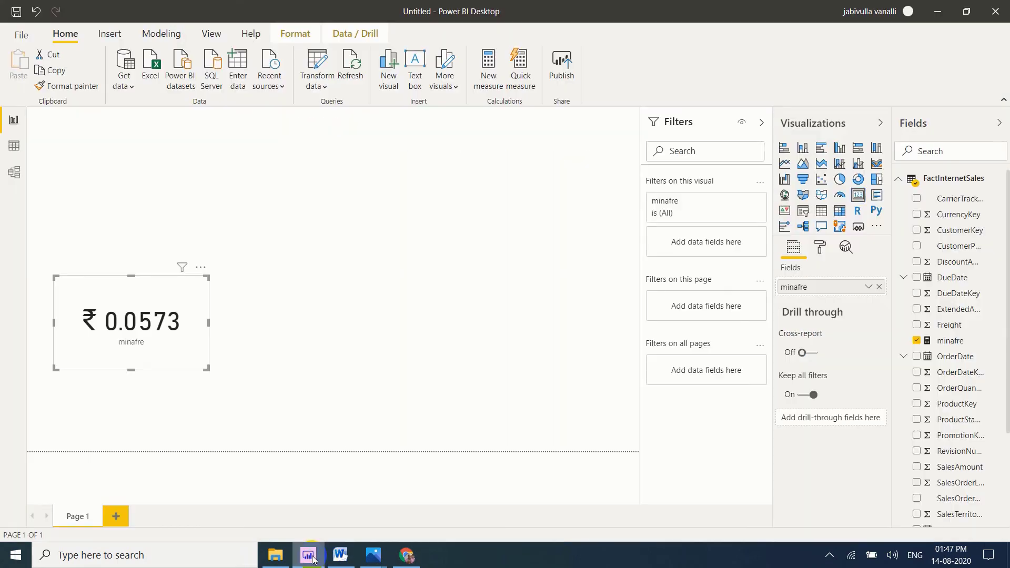
Create a FactInternetSales measure minapostalcode with the draft formula MINA(post).
right_click(953, 180)
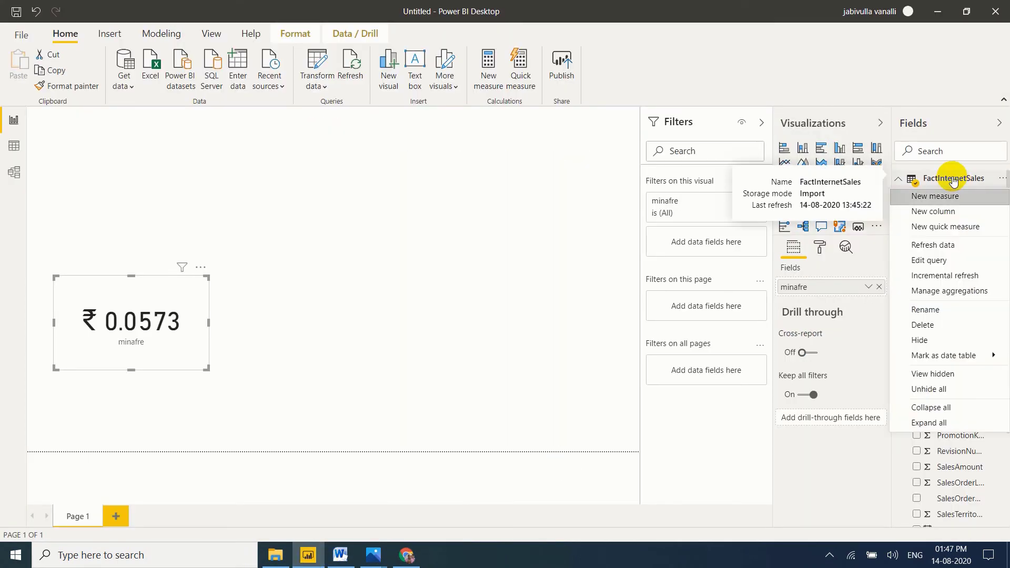
click(950, 197)
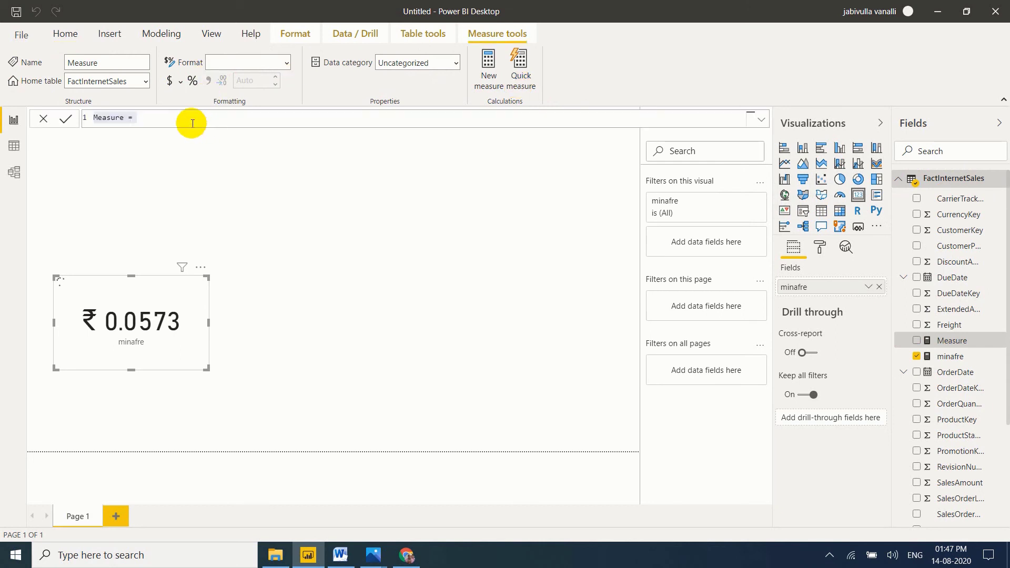
text(minapostalcode = mina)
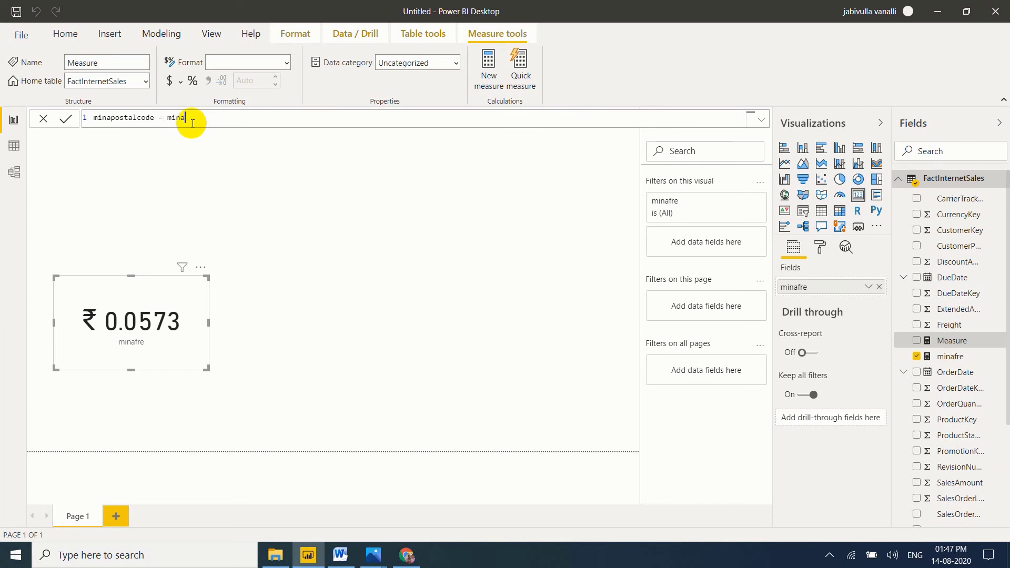
key(Tab)
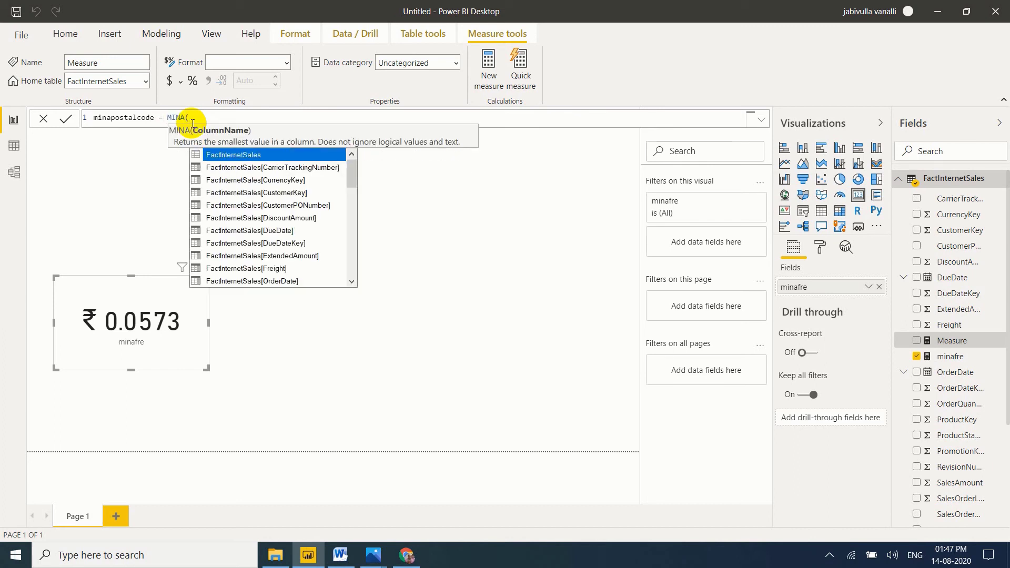
text(post)
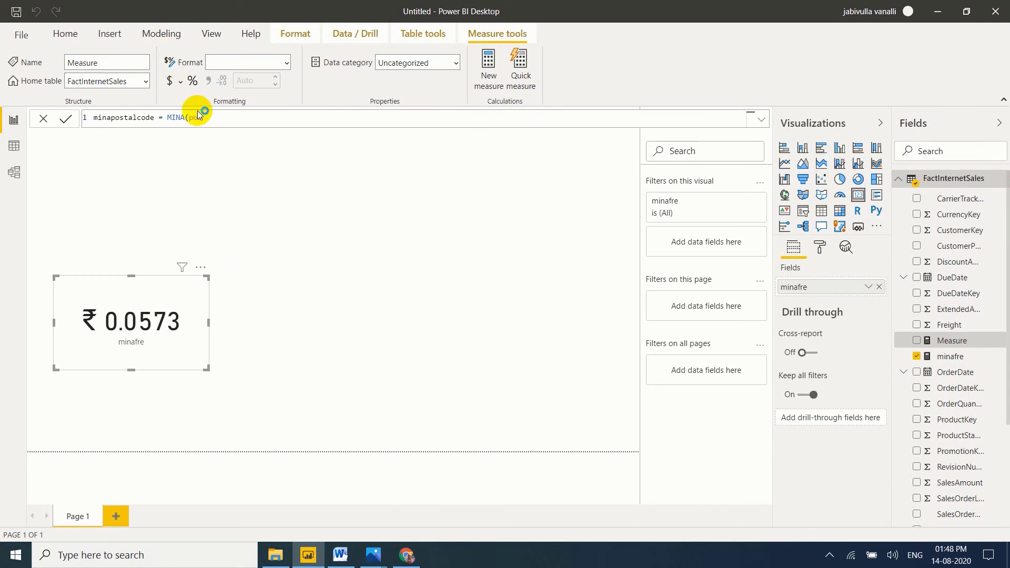
key(Return)
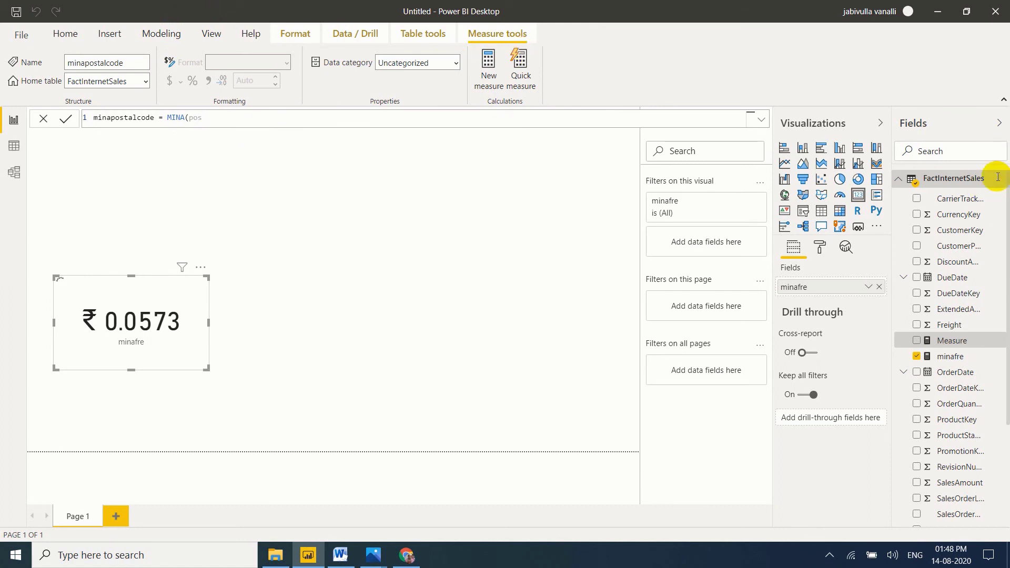
click(623, 60)
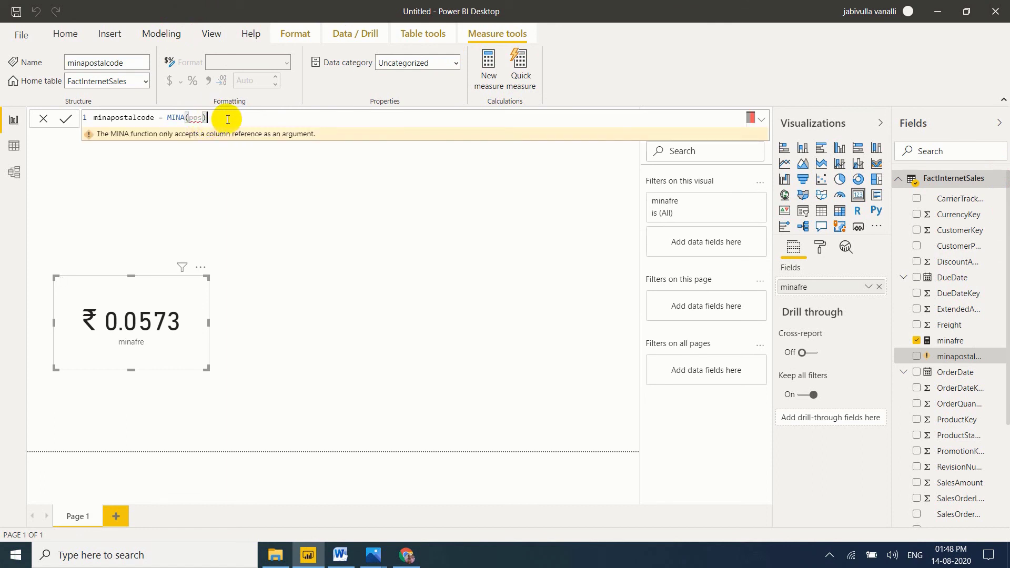
Replace the MINA argument with FactInternetSales[ShipDate], chosen from the column suggestions.
key(BackSpace)
key(BackSpace)
key(BackSpace)
key(BackSpace)
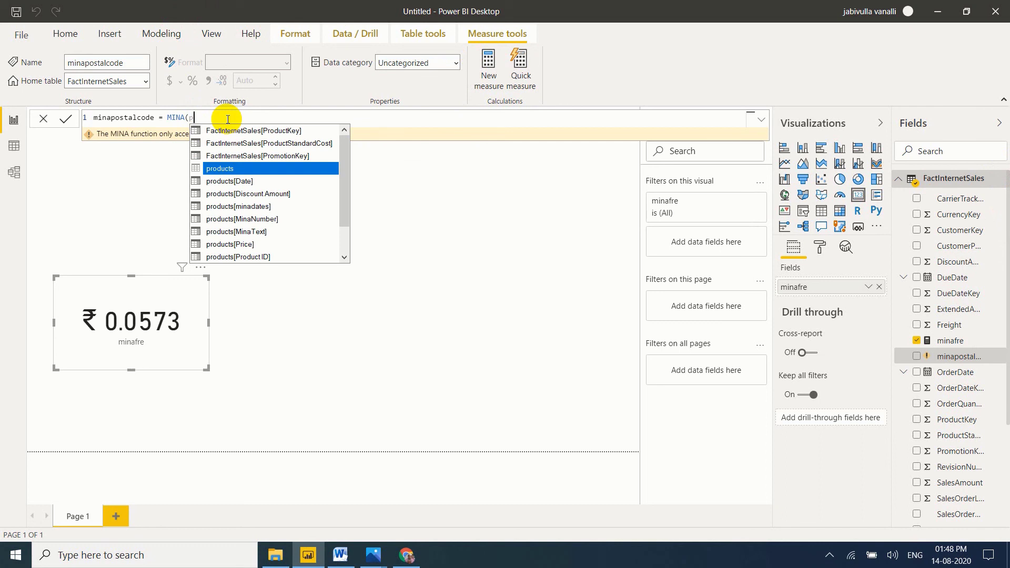
text(fac)
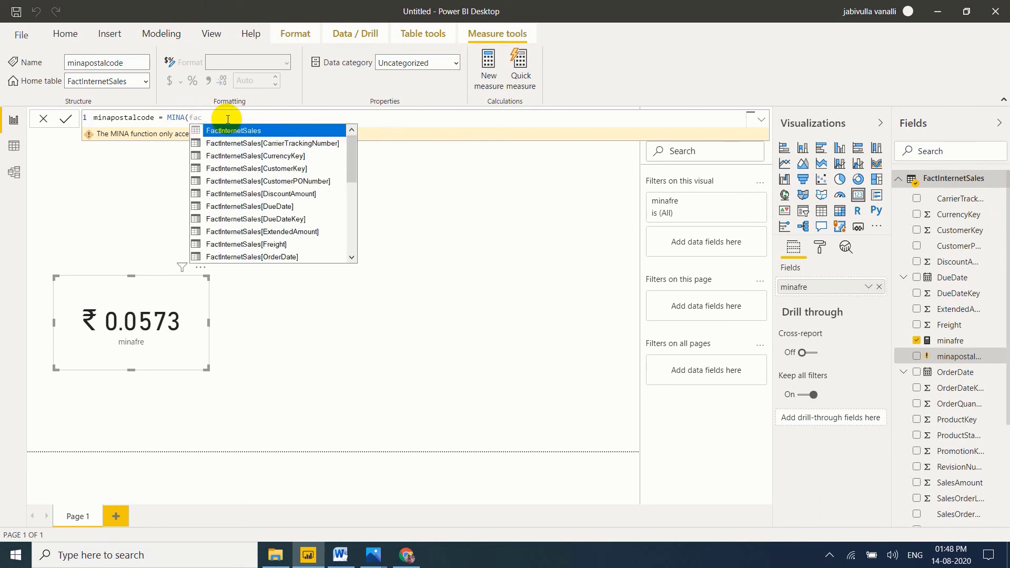
key(Down)
key(Down)
key(Down)
key(Down)
key(Down)
key(Down)
key(Down)
key(Down)
key(Down)
key(Down)
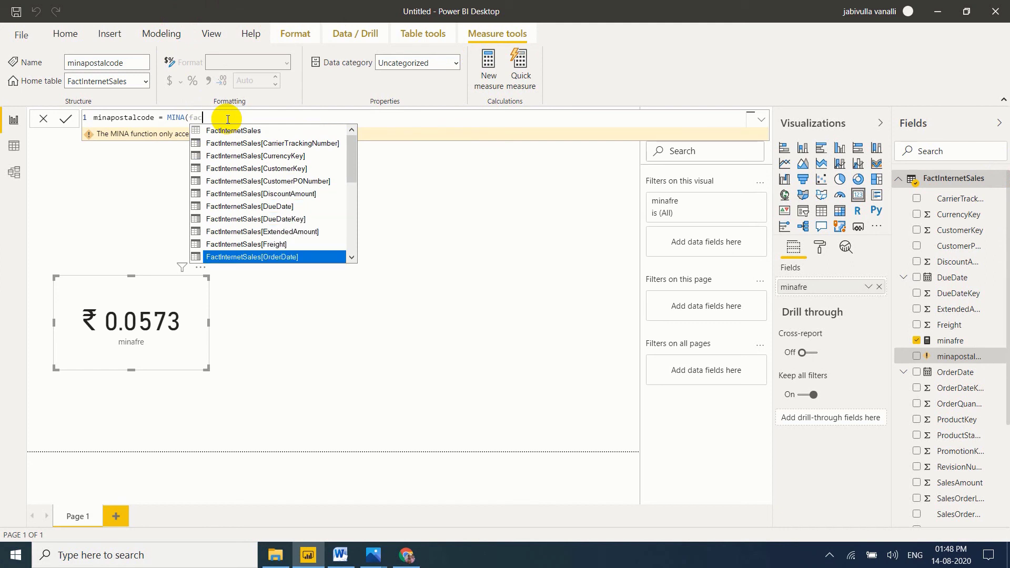
key(Down)
key(Down)
key(Down)
key(Down)
key(Down)
key(Up)
key(Up)
key(Up)
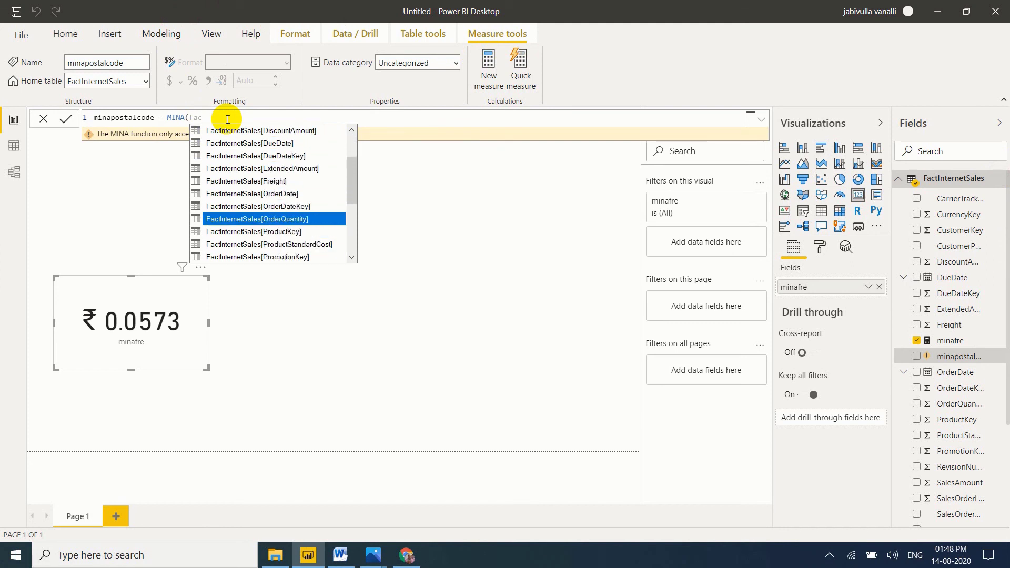
key(Up)
key(Up)
key(Up)
key(Up)
key(Up)
key(Down)
key(Down)
key(Down)
key(Down)
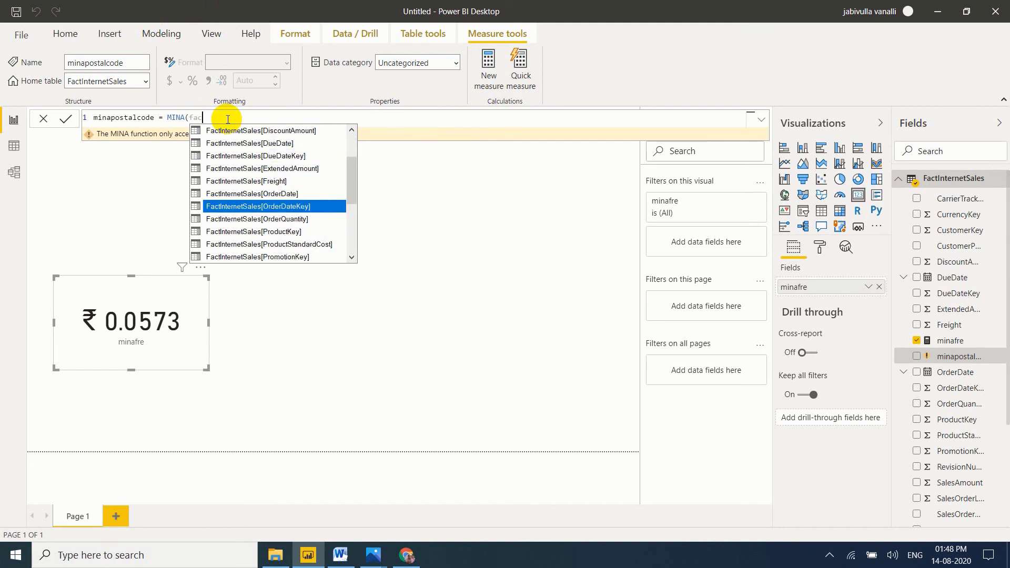
key(Down)
key(Down)
key(Down)
key(Down)
key(Down)
key(Down)
key(Down)
key(Down)
key(Down)
key(Down)
key(Down)
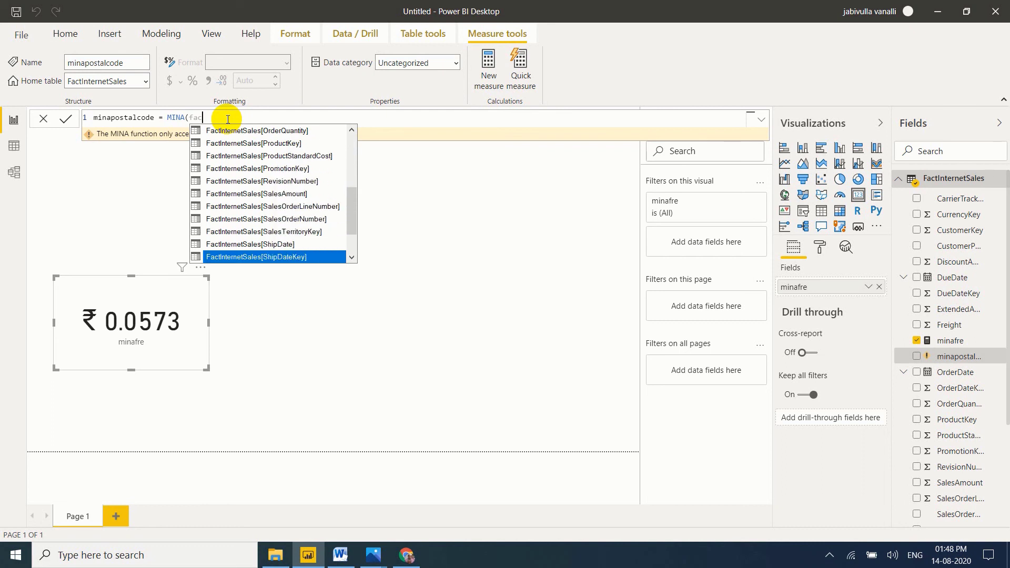
key(Down)
key(Down)
key(Down)
key(Down)
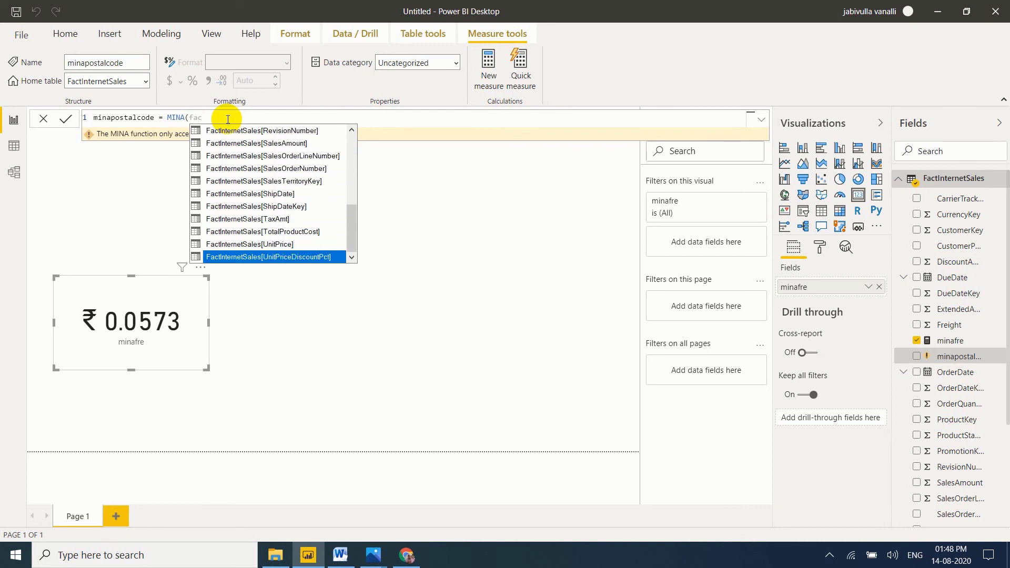
key(Up)
key(Up)
key(Up)
key(Up)
key(Up)
key(Up)
key(Up)
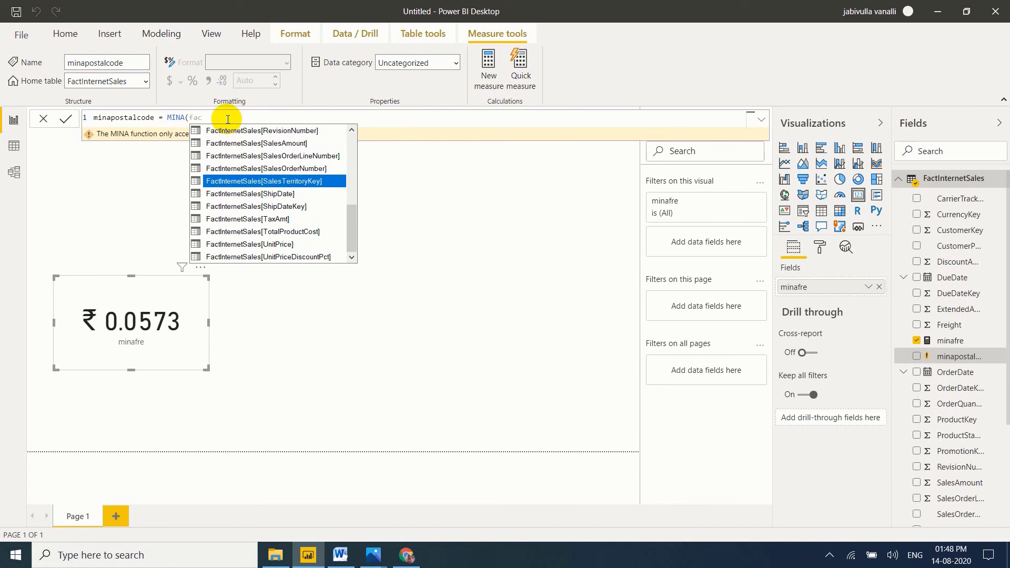
key(Up)
key(Up)
key(Up)
key(Up)
key(Up)
key(Up)
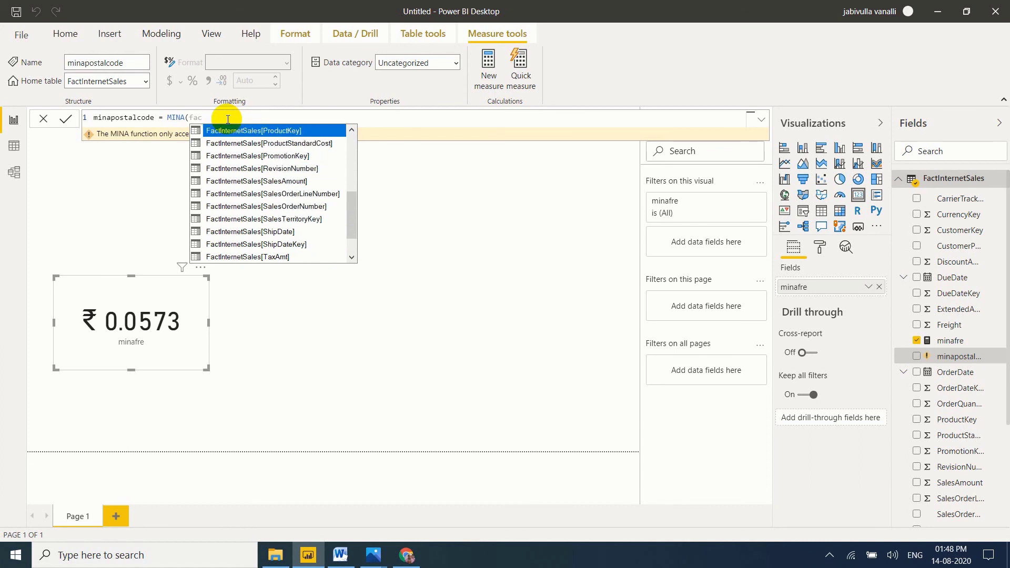
key(Up)
key(Up)
key(Up)
key(Up)
key(Up)
key(Up)
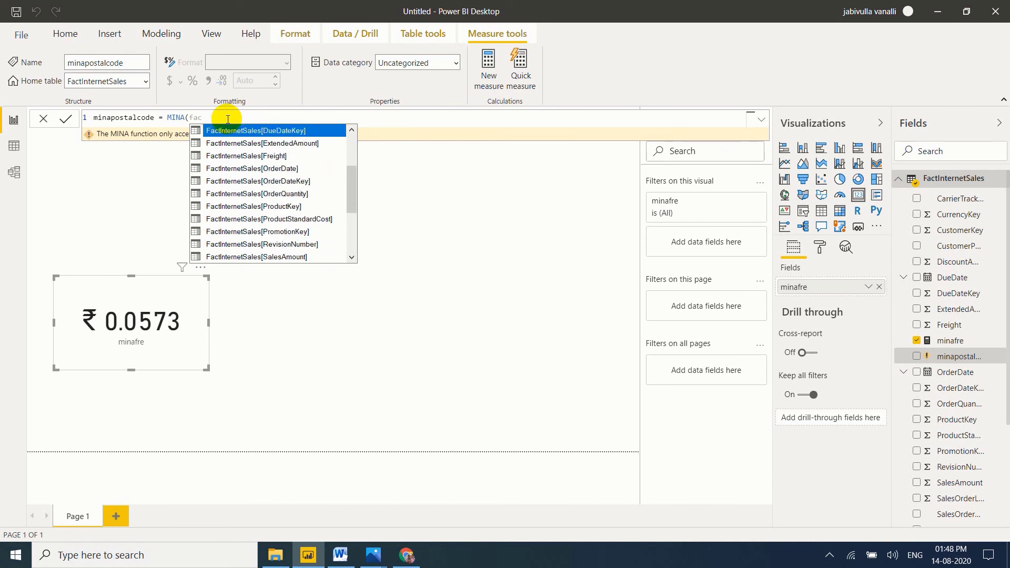
key(Down)
key(Down)
key(Down)
key(Down)
key(Down)
key(Down)
key(Down)
key(Down)
key(Down)
key(Down)
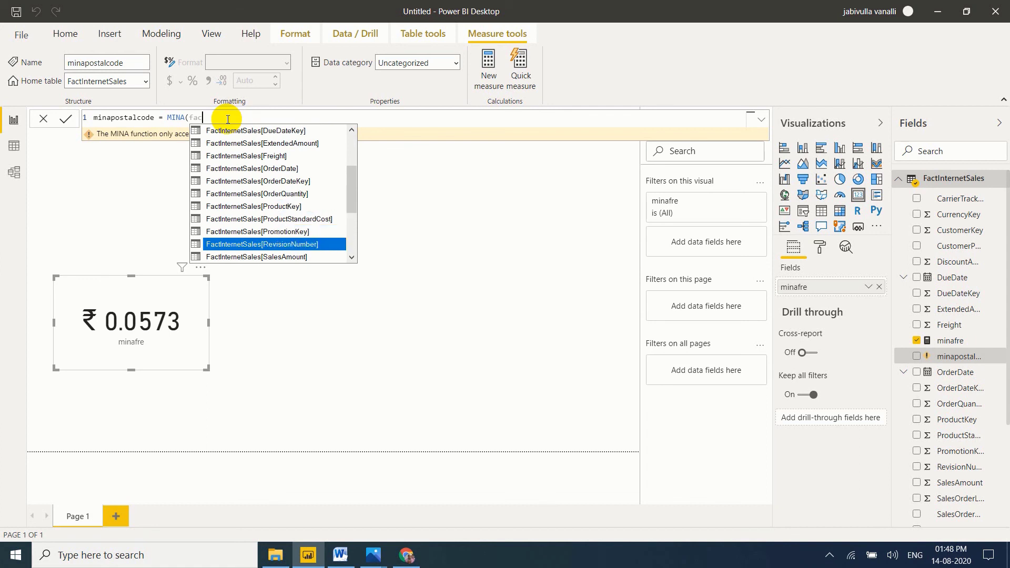
key(Down)
key(Down)
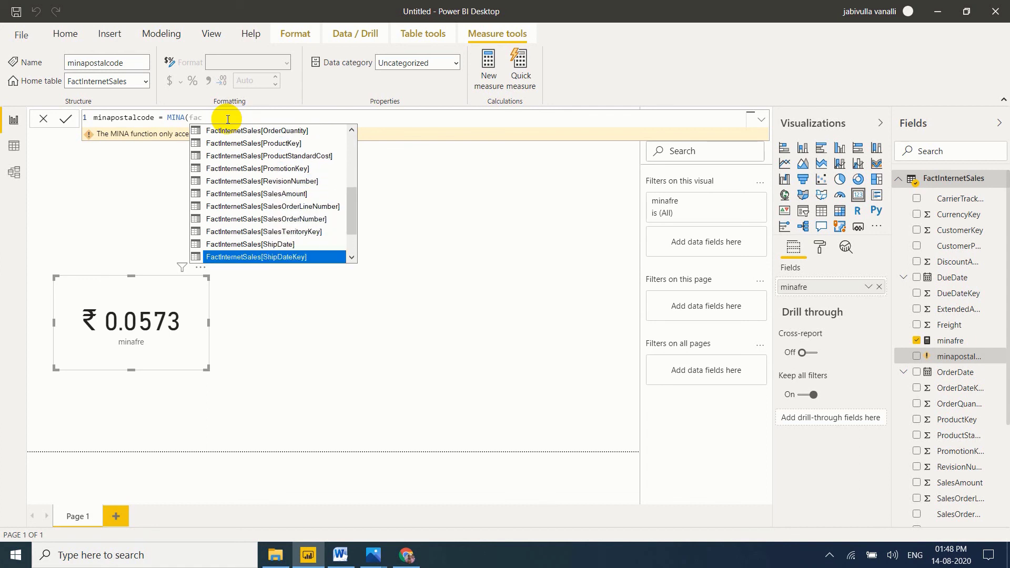
key(Down)
key(Down)
key(Down)
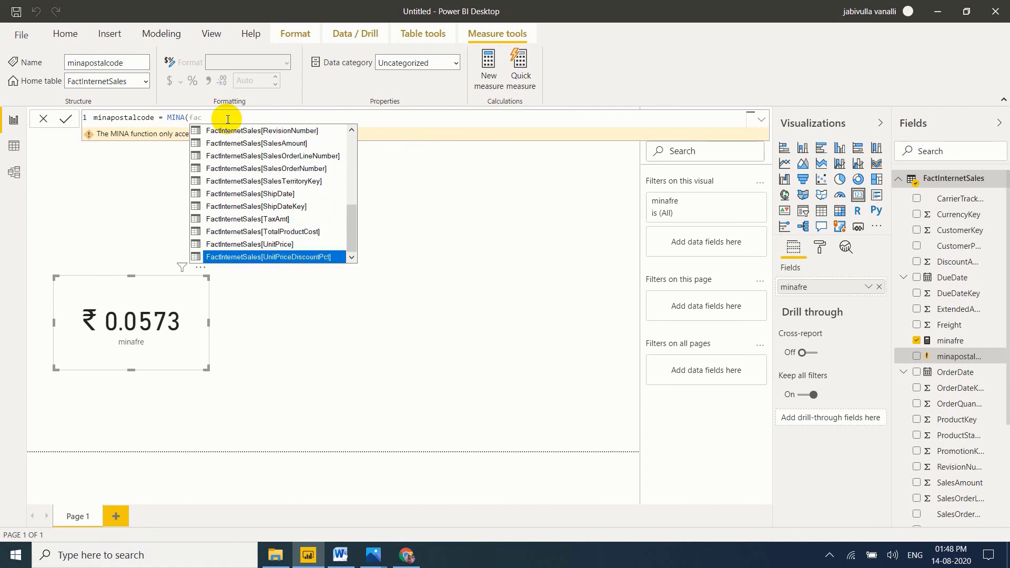
key(Up)
key(Up)
key(Up)
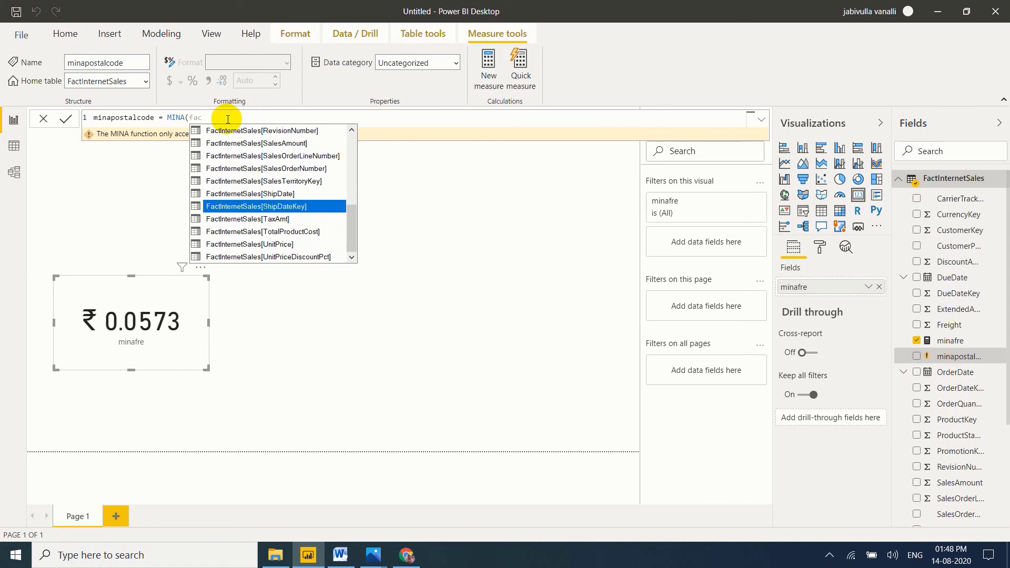
click(289, 194)
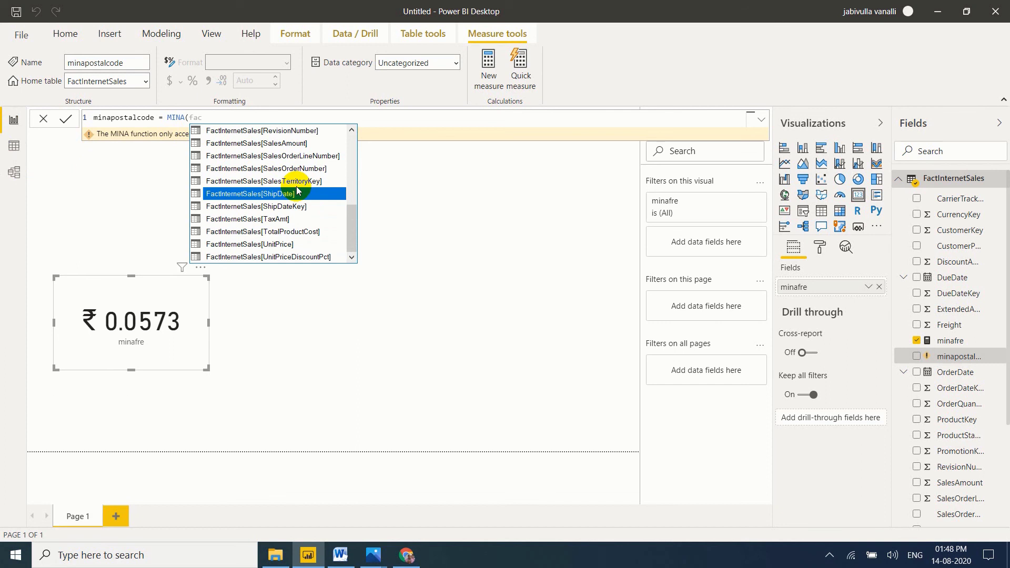
key(Tab)
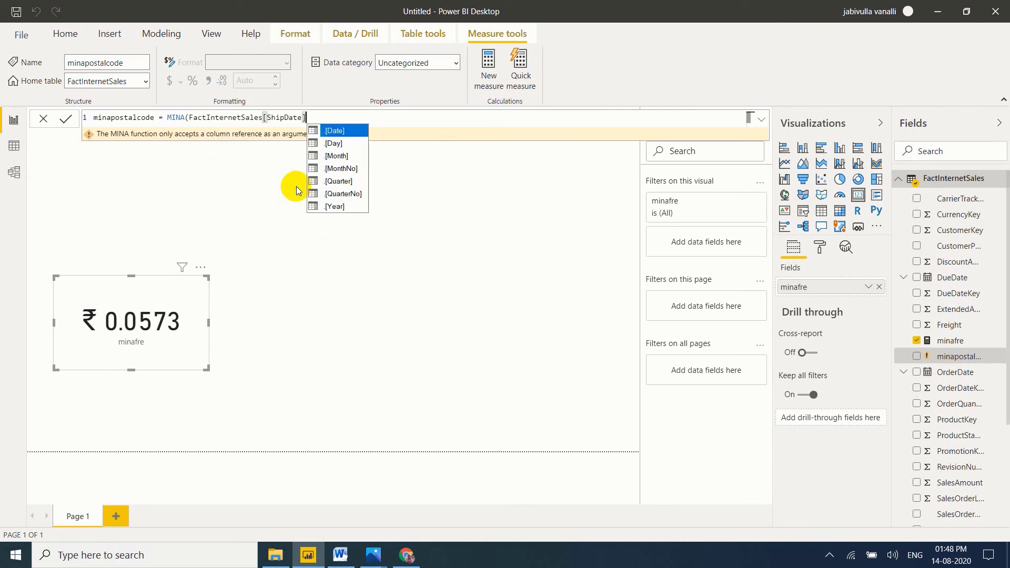
text())
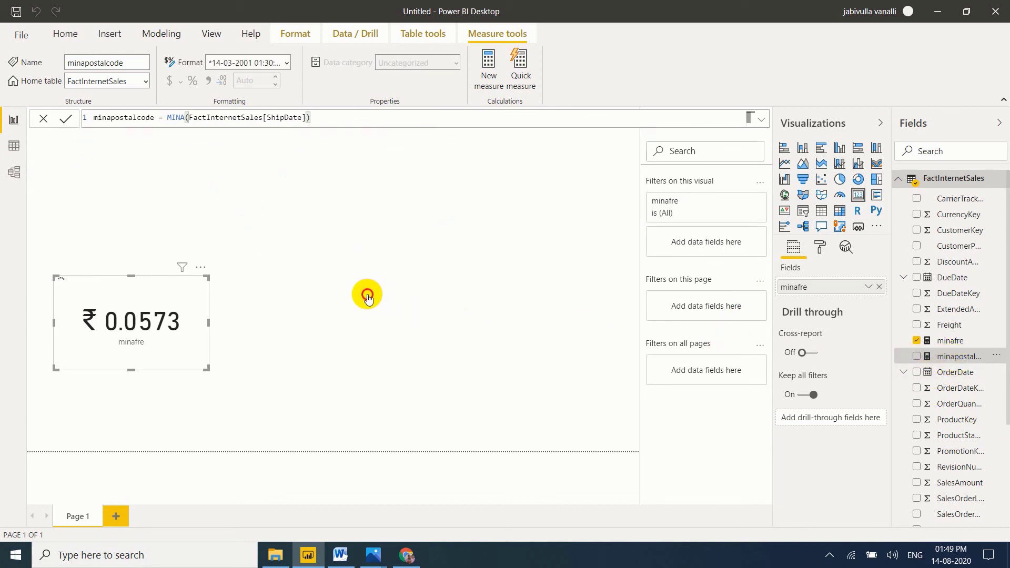
drag(354, 295, 355, 295)
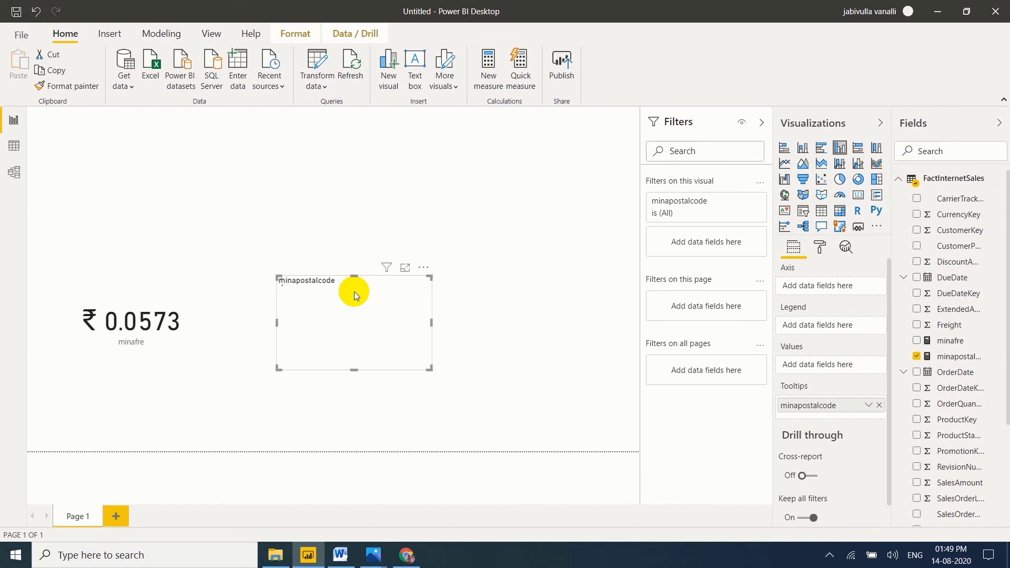
click(857, 197)
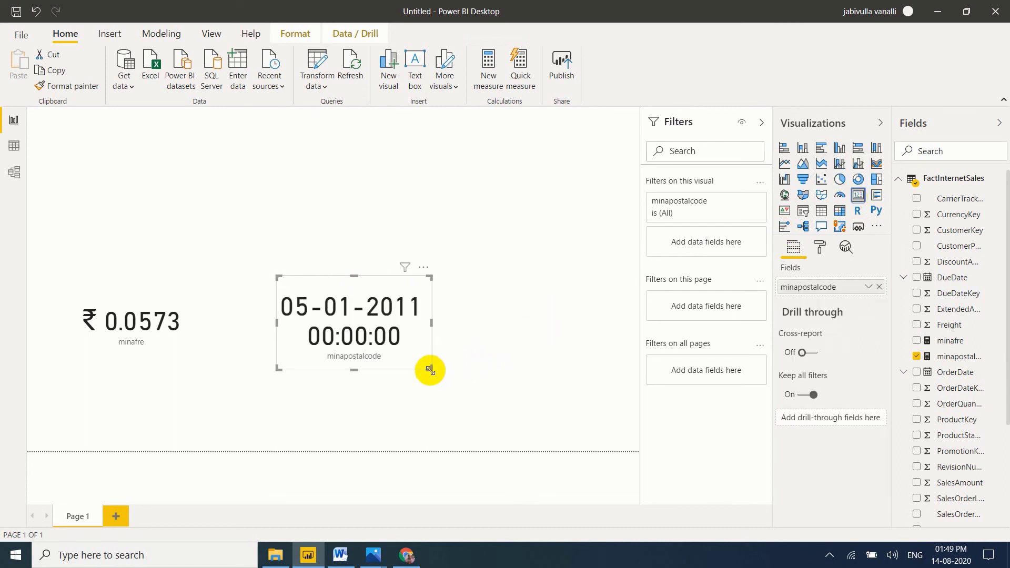
click(509, 371)
drag(509, 371, 473, 360)
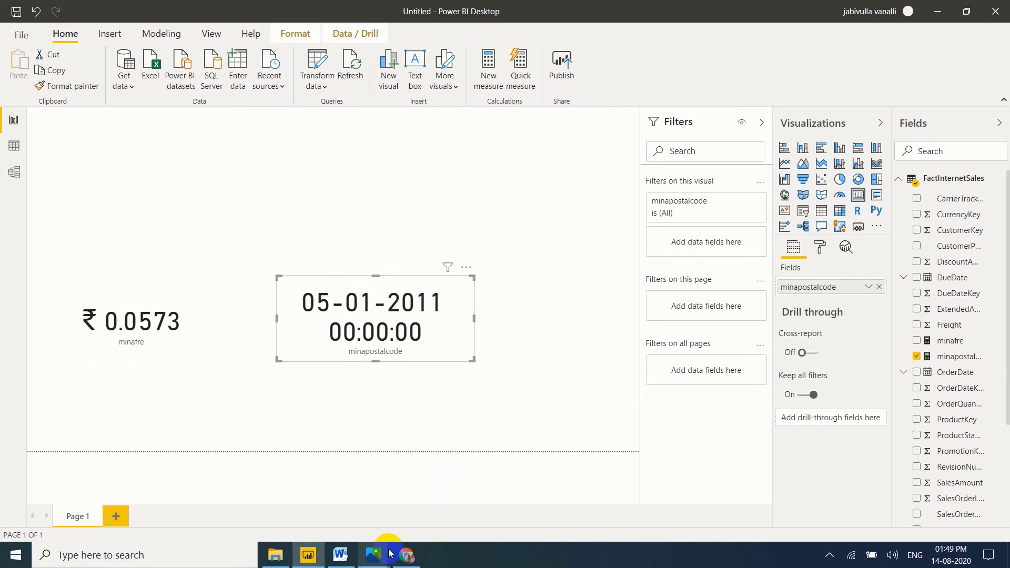
mouse_move(390, 553)
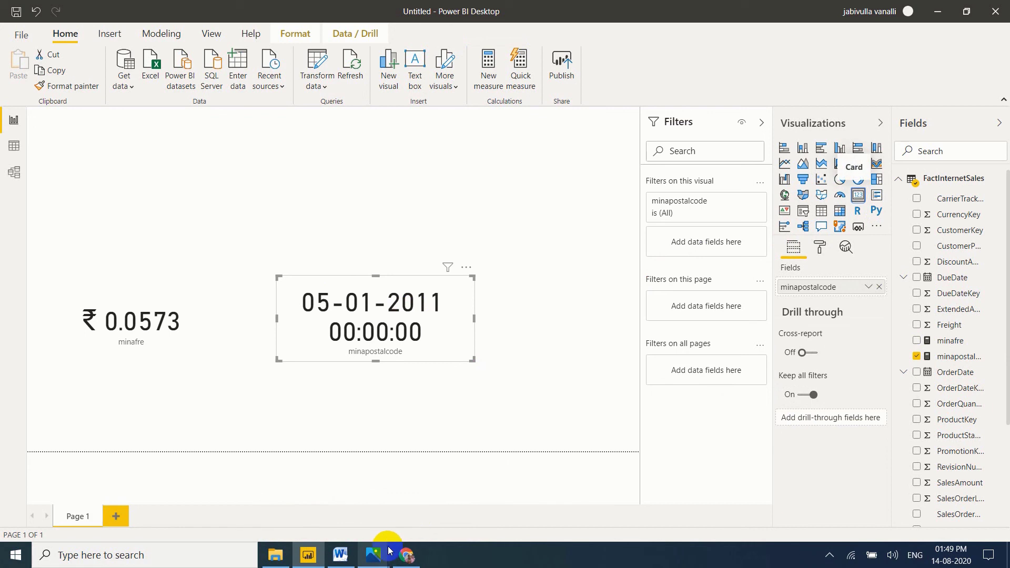
Open the End Screen.jpg image in Photos.
click(434, 507)
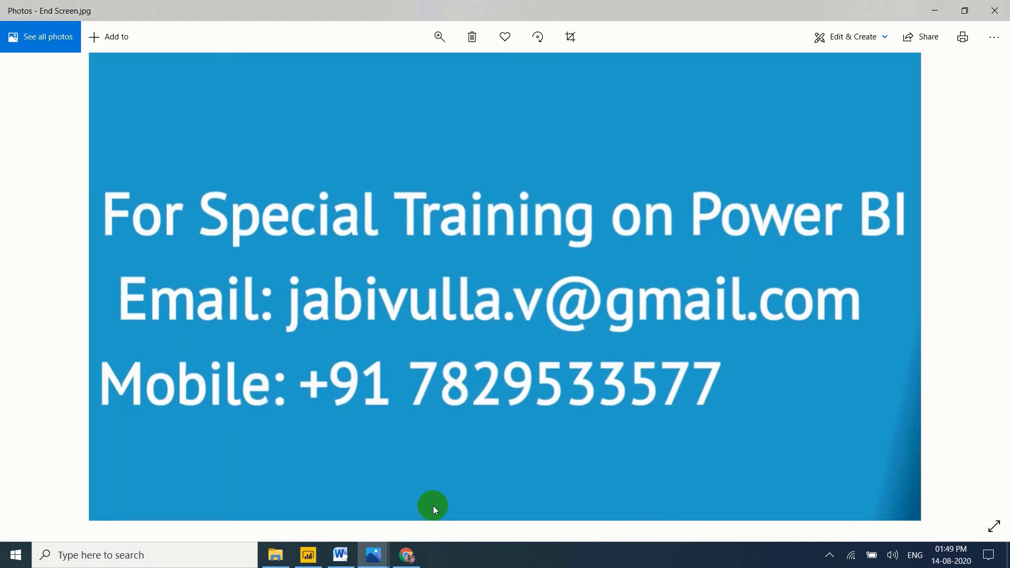